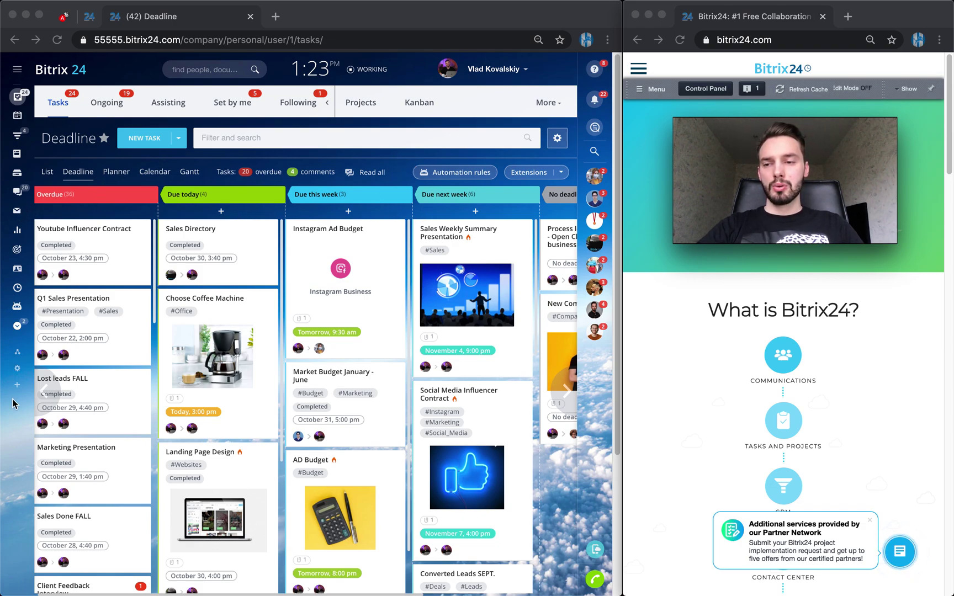
Expand the main menu's More... list and go to the Sites section
scroll(16, 380, "down", 1)
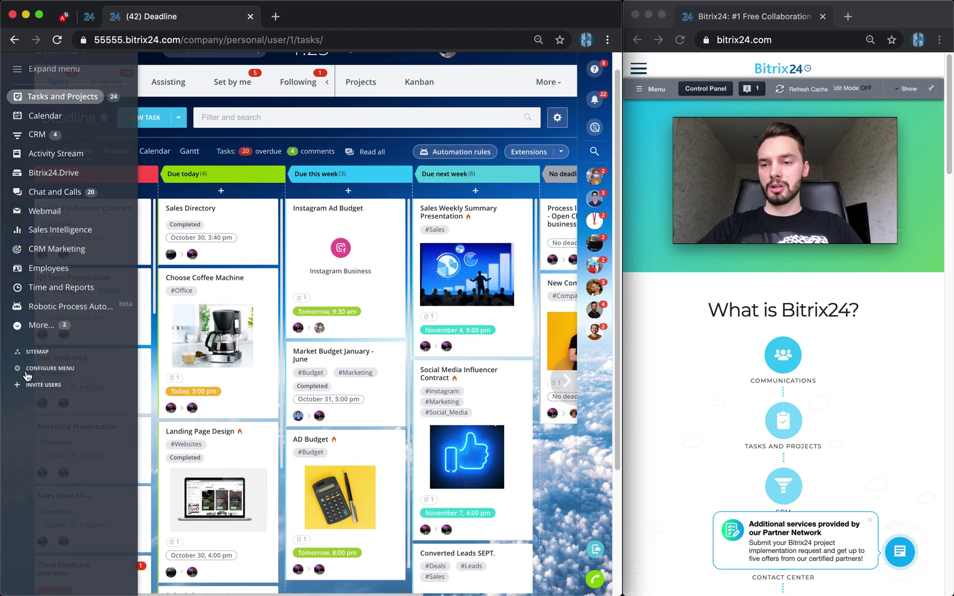
left_click(38, 326)
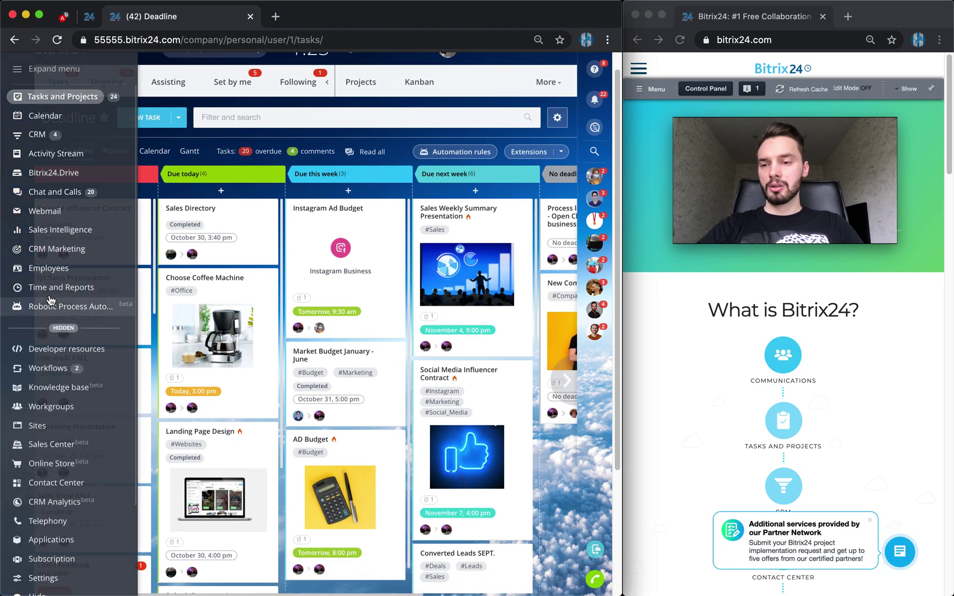
left_click(47, 425)
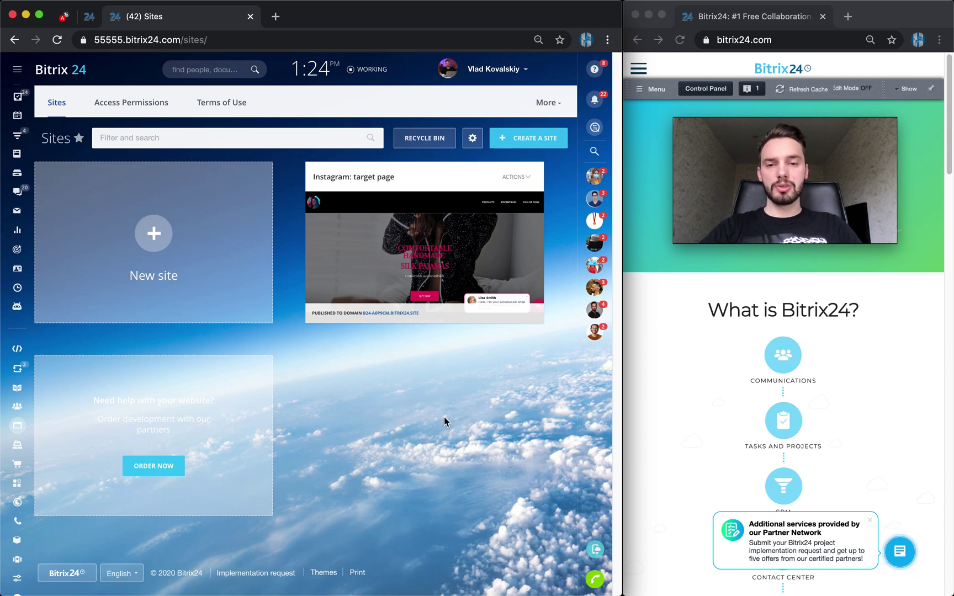
Create a new site from the SPA template, keeping its green colour theme
left_click(152, 230)
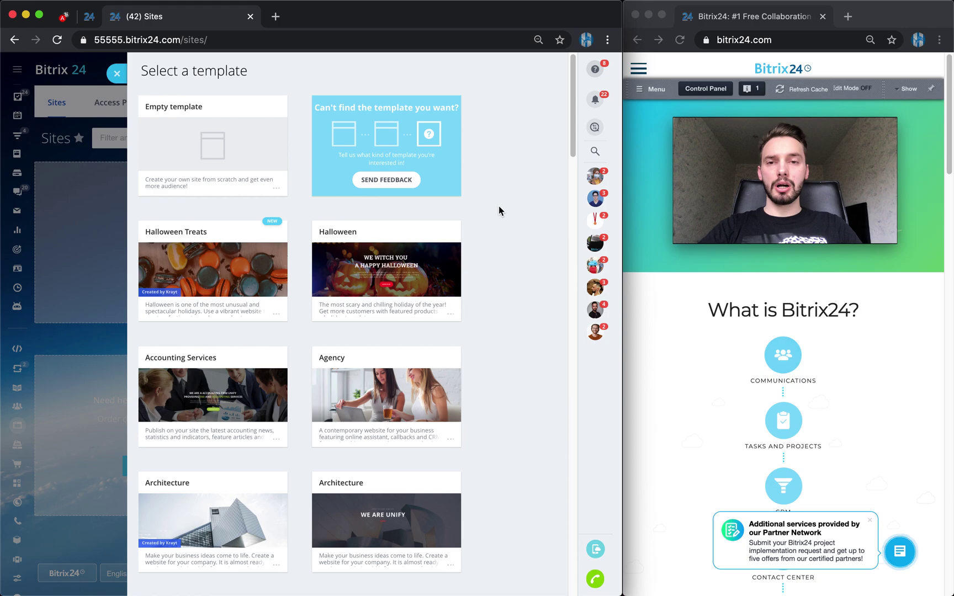
scroll(500, 211, "down", 1)
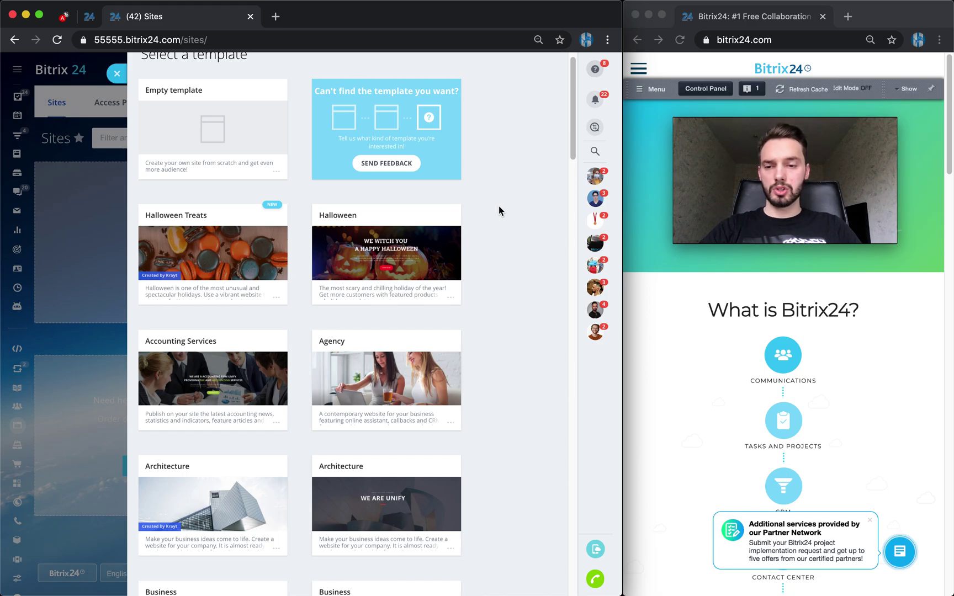
scroll(499, 210, "down", 1)
scroll(499, 211, "down", 1)
scroll(499, 210, "down", 2)
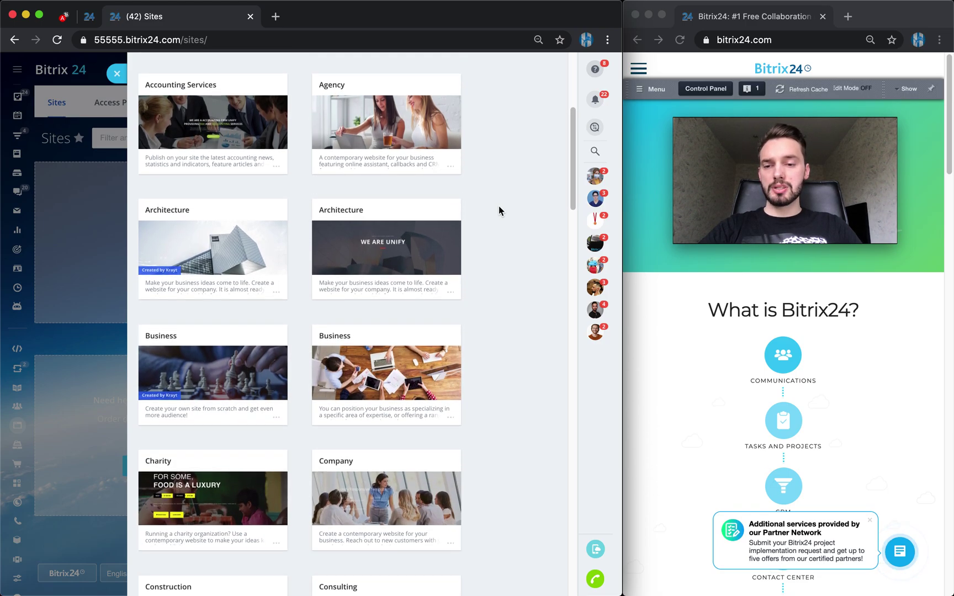
scroll(498, 211, "down", 2)
scroll(499, 210, "down", 1)
scroll(499, 211, "down", 1)
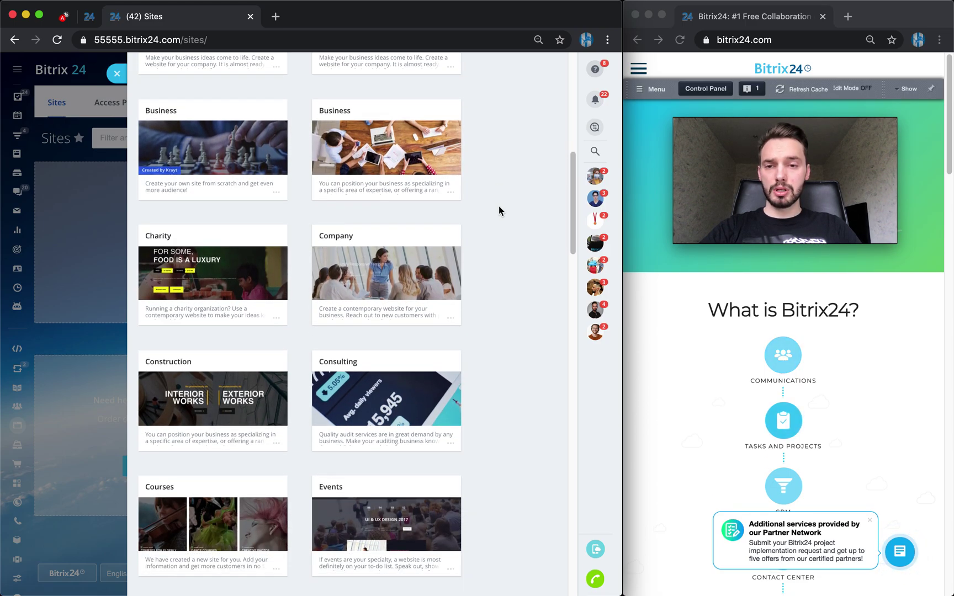
scroll(499, 211, "down", 4)
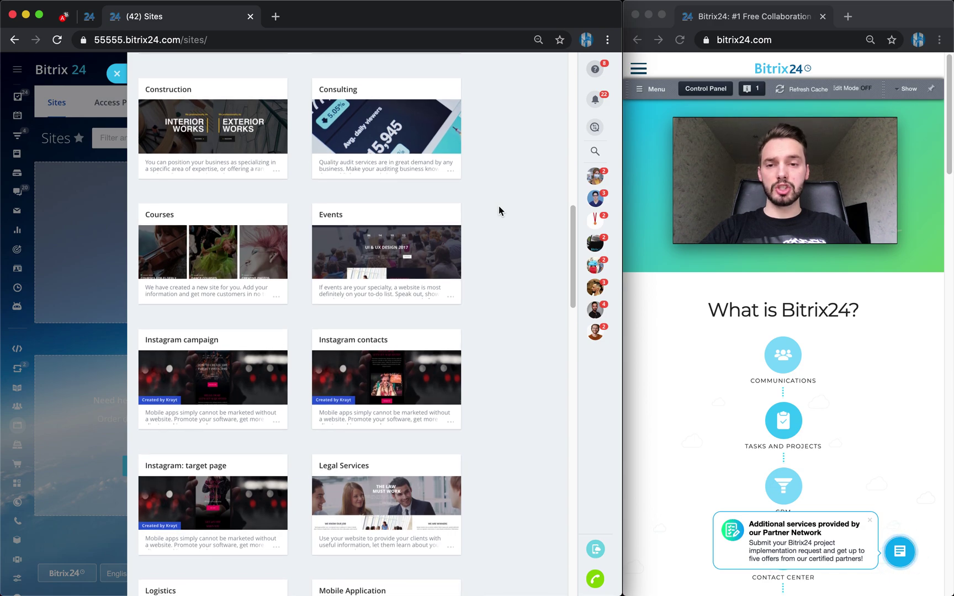
scroll(499, 211, "down", 1)
scroll(499, 212, "down", 2)
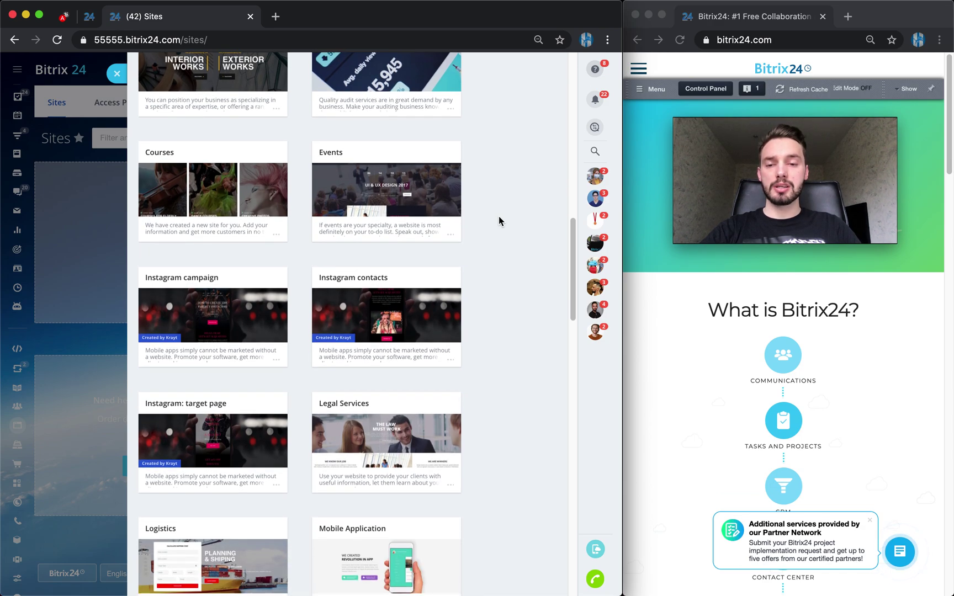
scroll(498, 216, "down", 1)
scroll(499, 216, "down", 3)
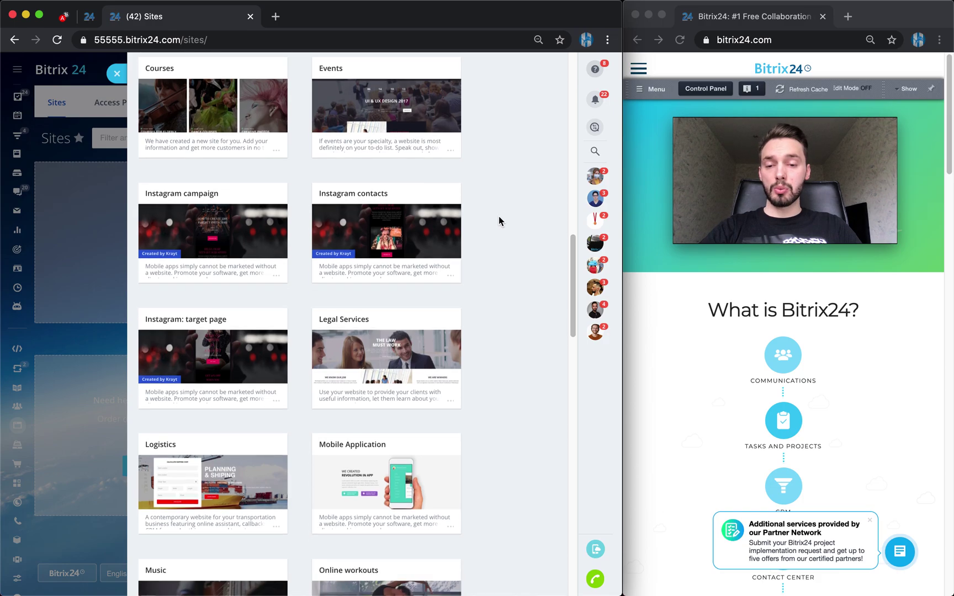
scroll(498, 217, "down", 2)
scroll(498, 216, "down", 1)
scroll(499, 216, "down", 3)
scroll(498, 216, "down", 5)
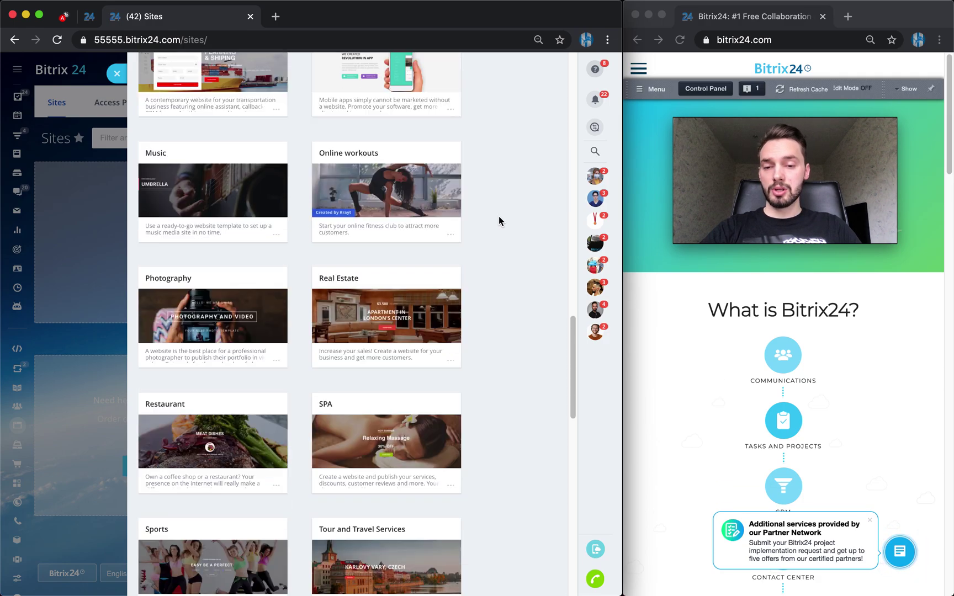
scroll(499, 216, "down", 1)
scroll(499, 216, "down", 2)
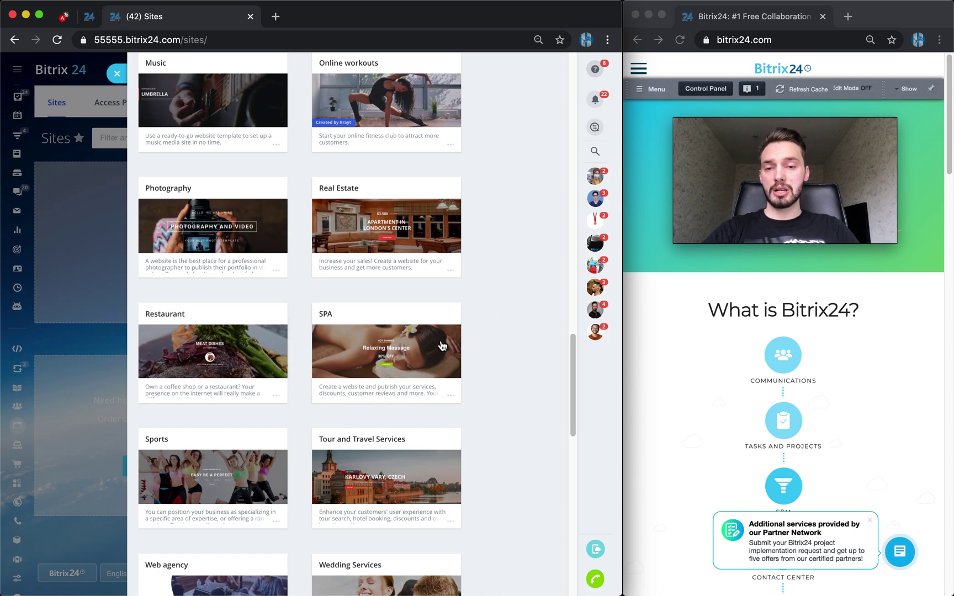
left_click(390, 358)
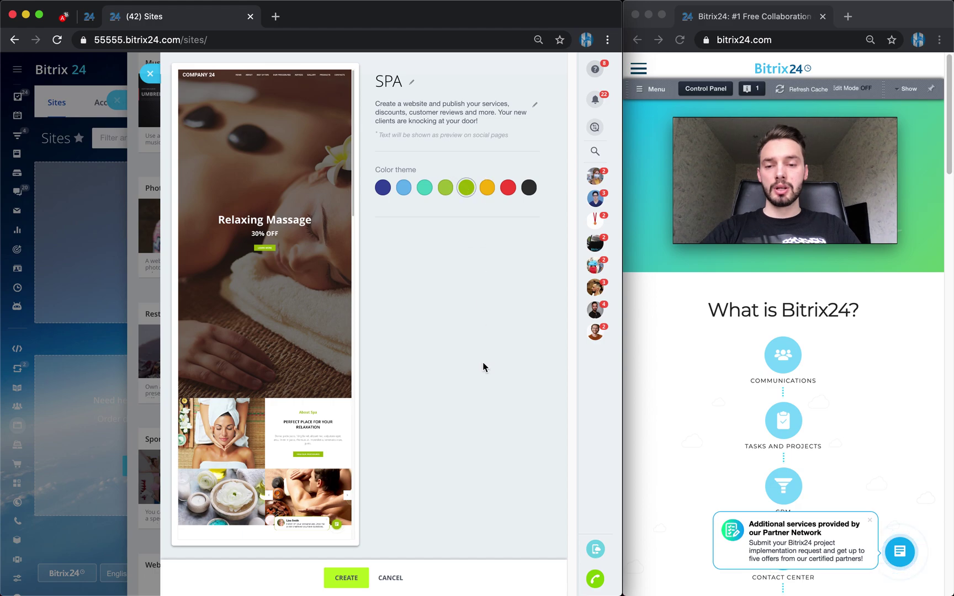
left_click(347, 577)
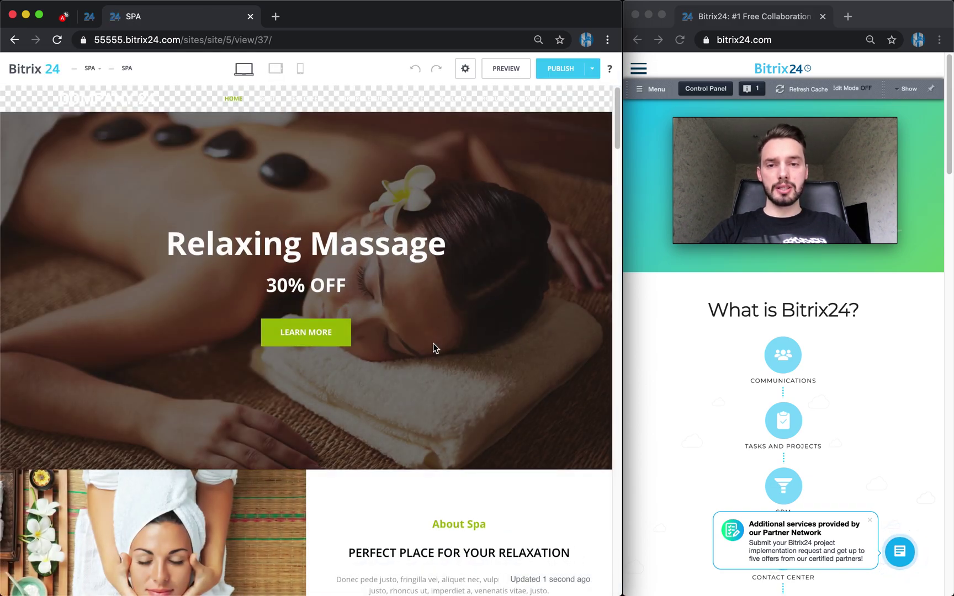
Open the header block's Edit panel and cancel it without changes
scroll(433, 348, "down", 1)
scroll(434, 348, "down", 2)
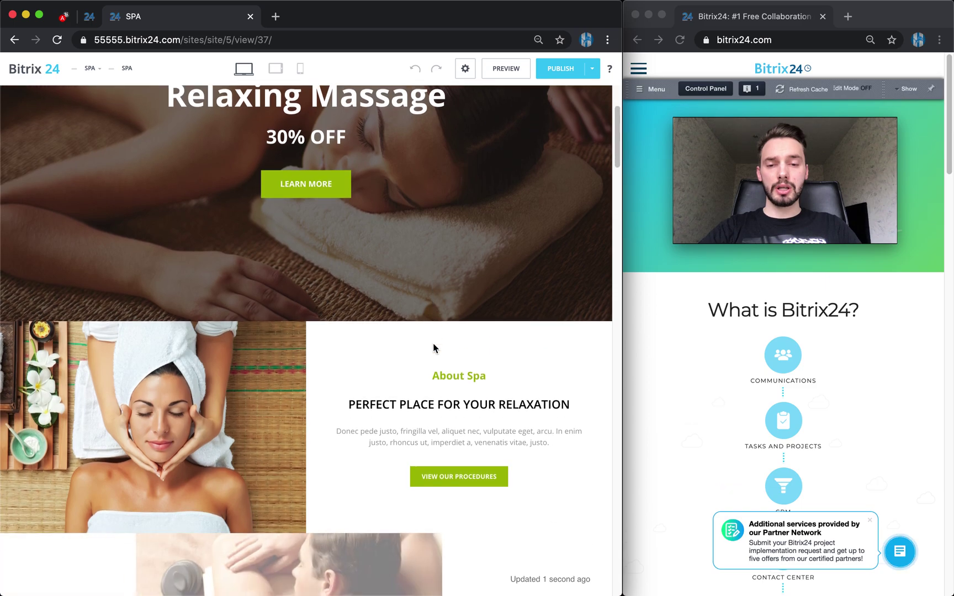
scroll(434, 348, "down", 1)
scroll(434, 348, "up", 2)
scroll(432, 345, "up", 2)
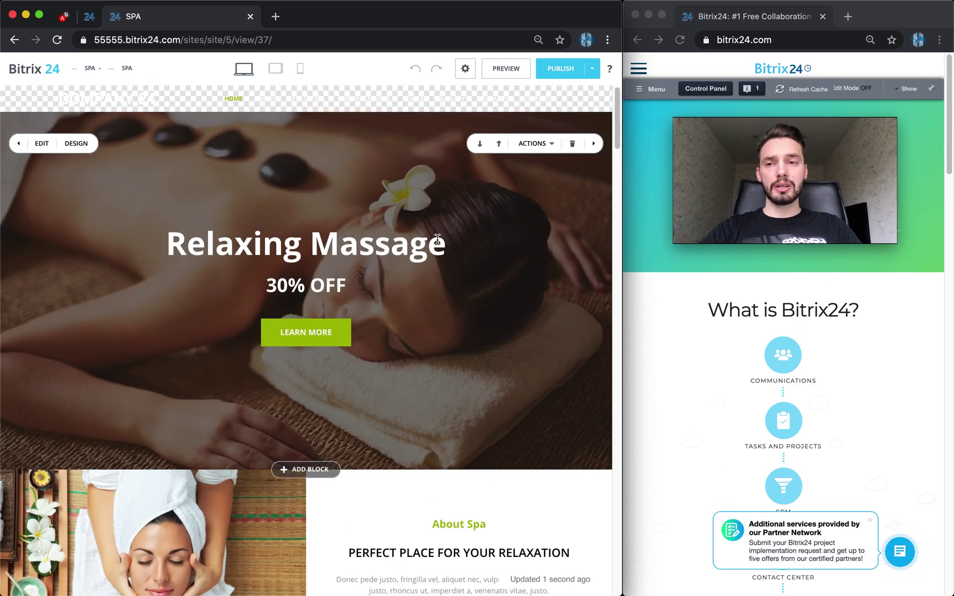
left_click(129, 96)
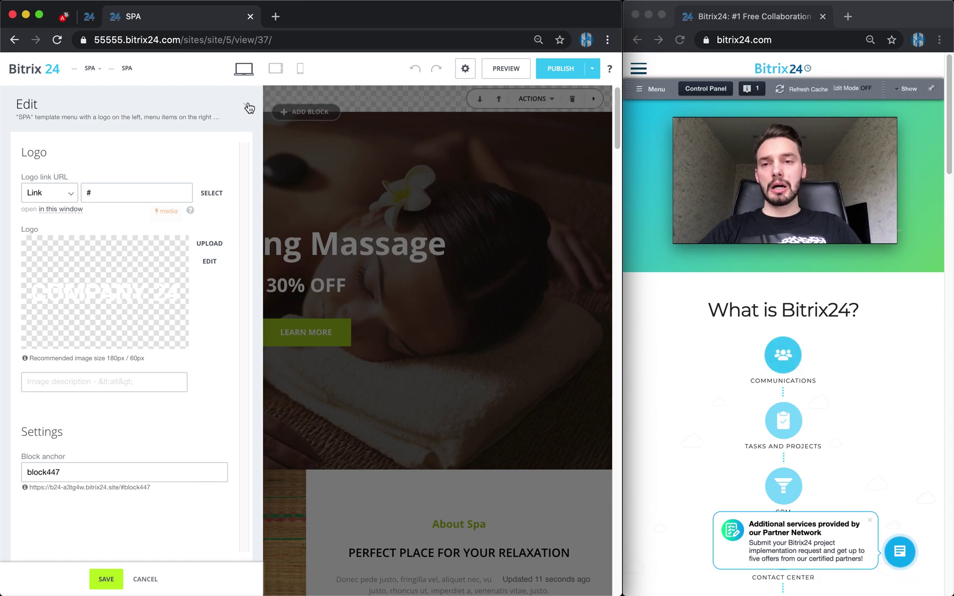
left_click(247, 106)
Review the hero and About Spa blocks, then publish the SPA site
scroll(428, 193, "down", 1)
scroll(433, 160, "up", 1)
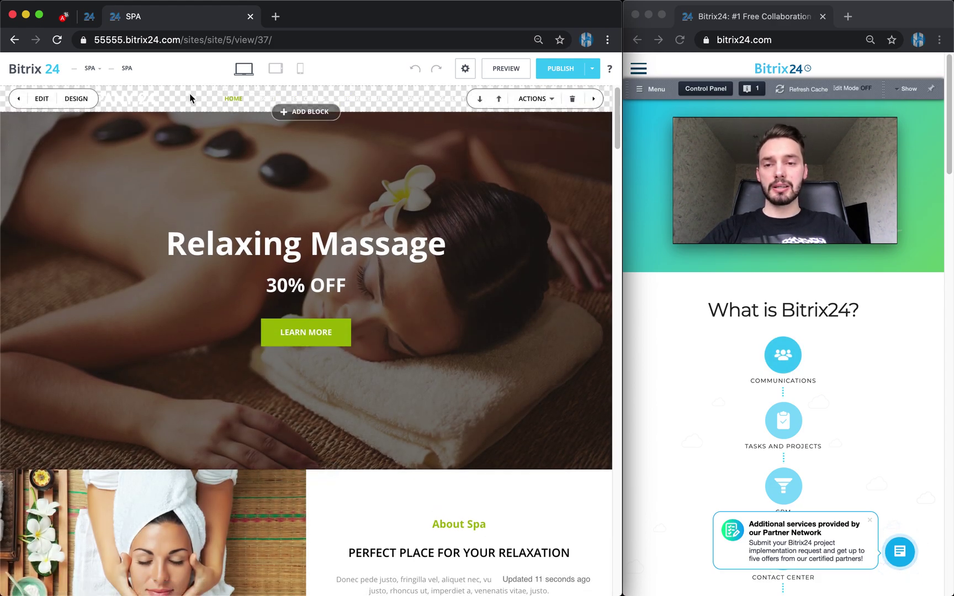
scroll(491, 420, "down", 3)
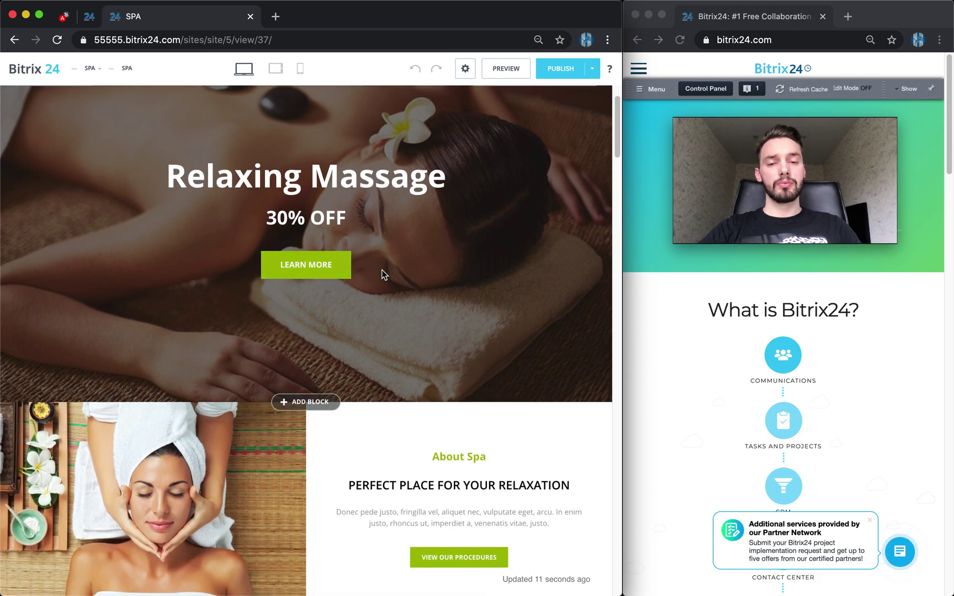
scroll(381, 269, "down", 1)
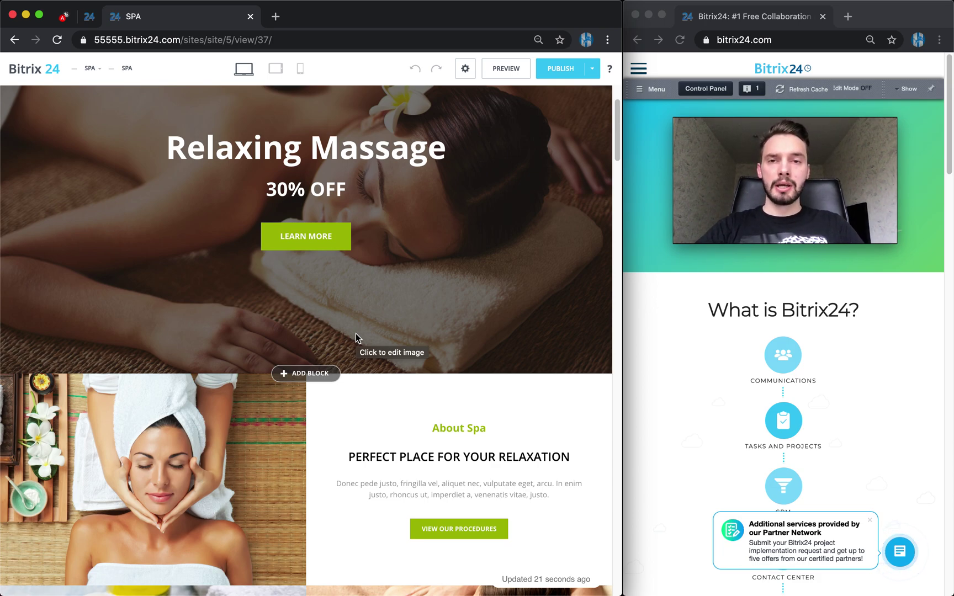
scroll(355, 334, "up", 3)
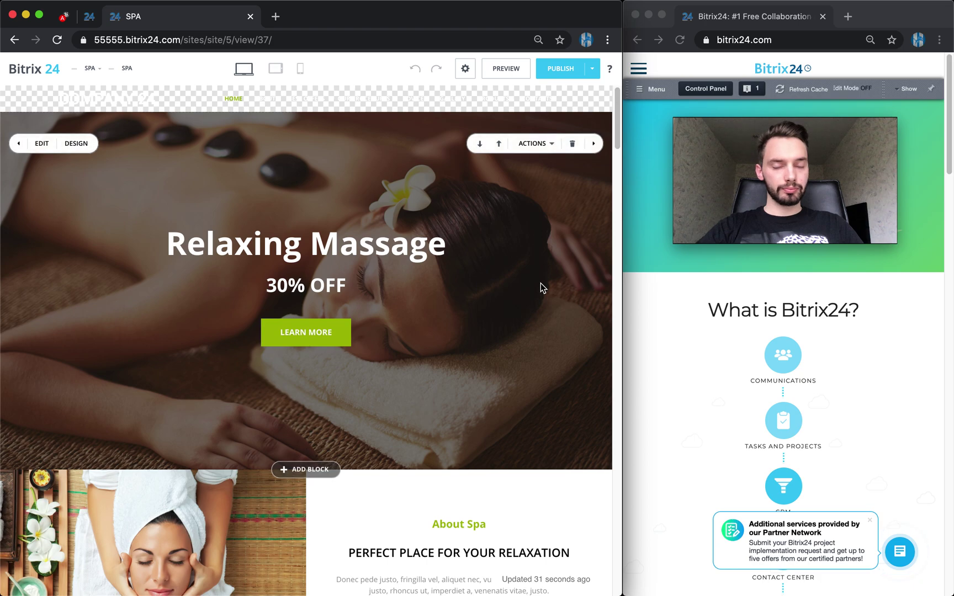
mouse_move(455, 298)
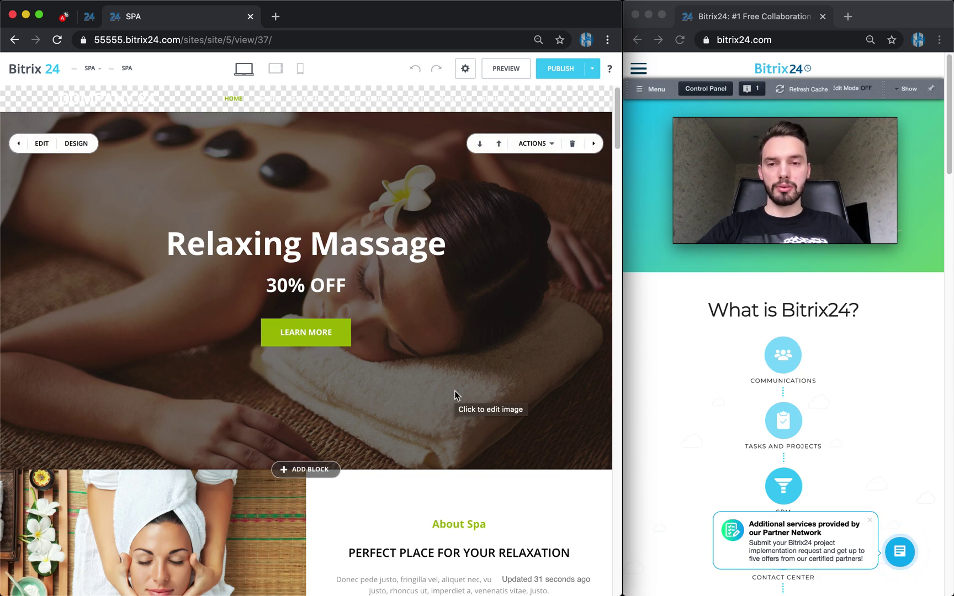
scroll(454, 395, "down", 1)
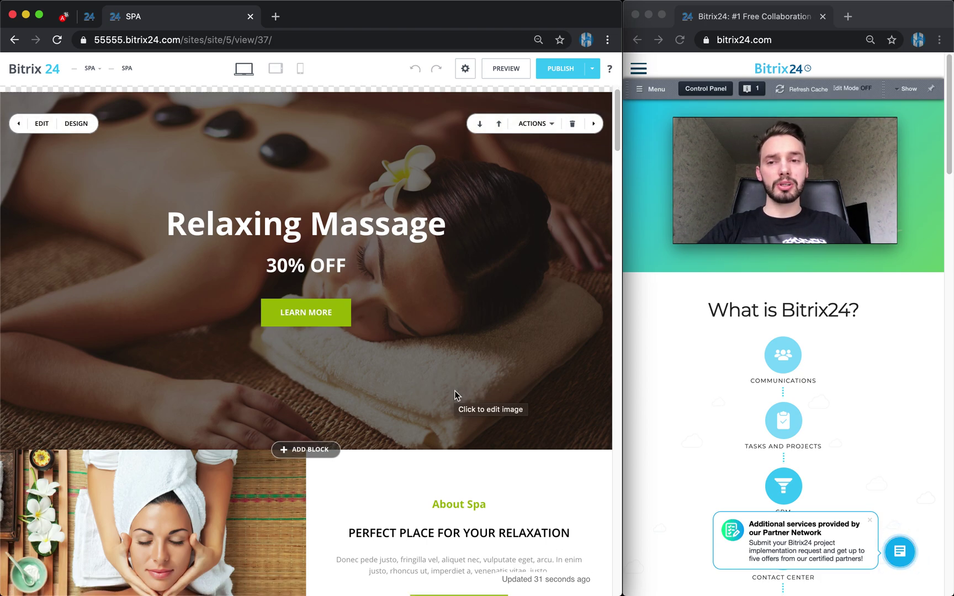
scroll(453, 395, "down", 1)
scroll(452, 401, "down", 5)
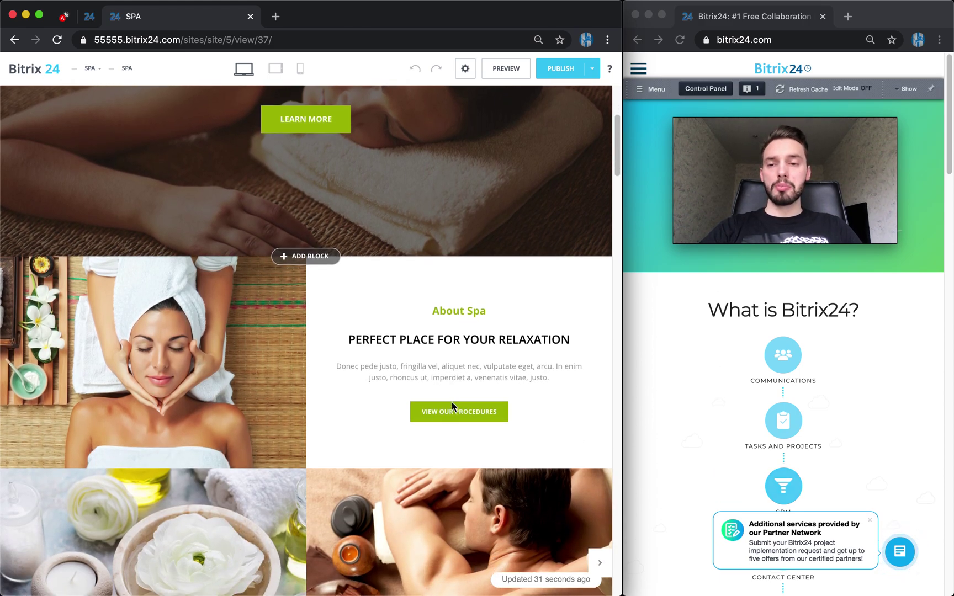
mouse_move(335, 521)
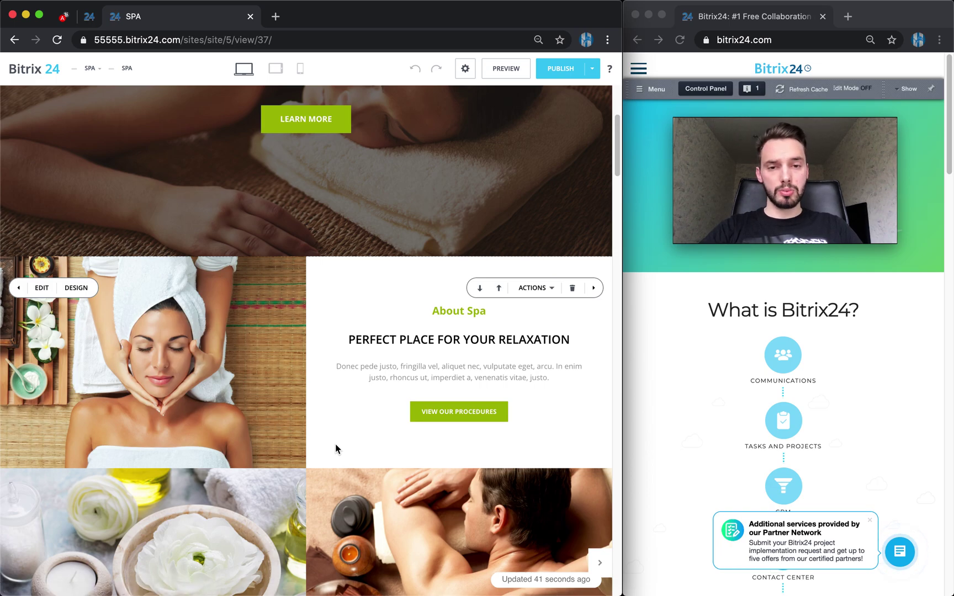
scroll(335, 448, "up", 5)
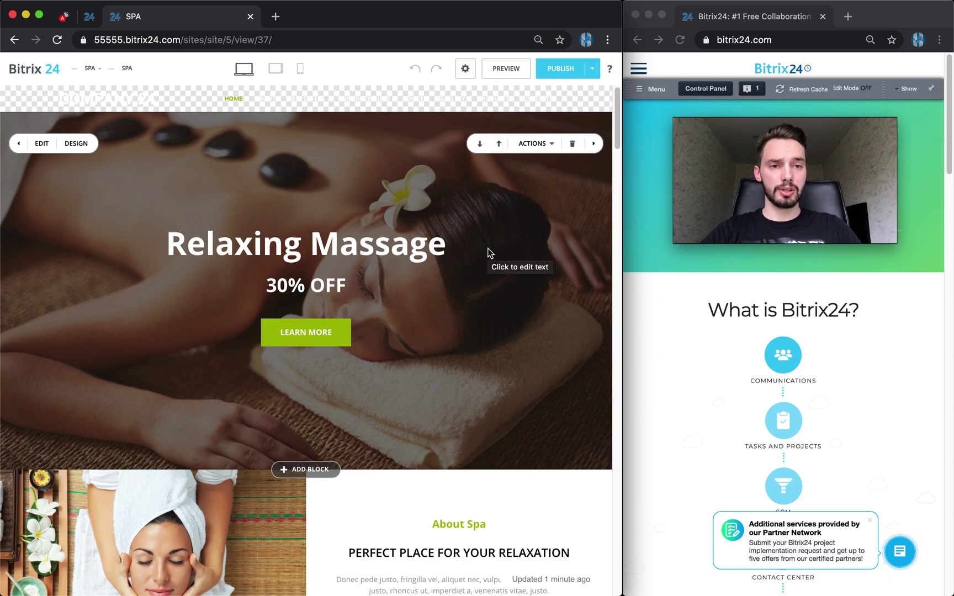
left_click(562, 67)
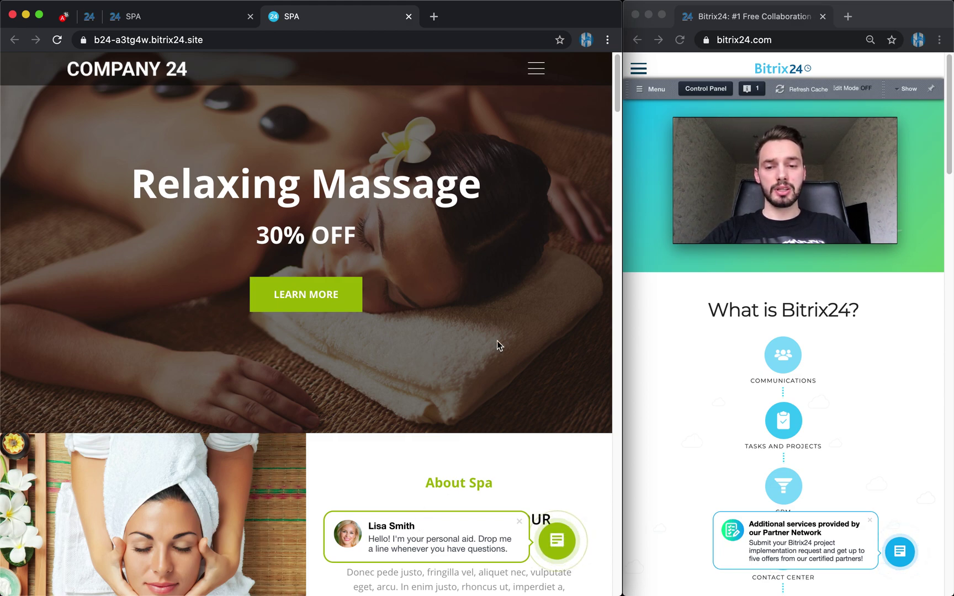
Scroll the published SPA site back up to its Relaxing Massage hero banner
scroll(497, 340, "down", 3)
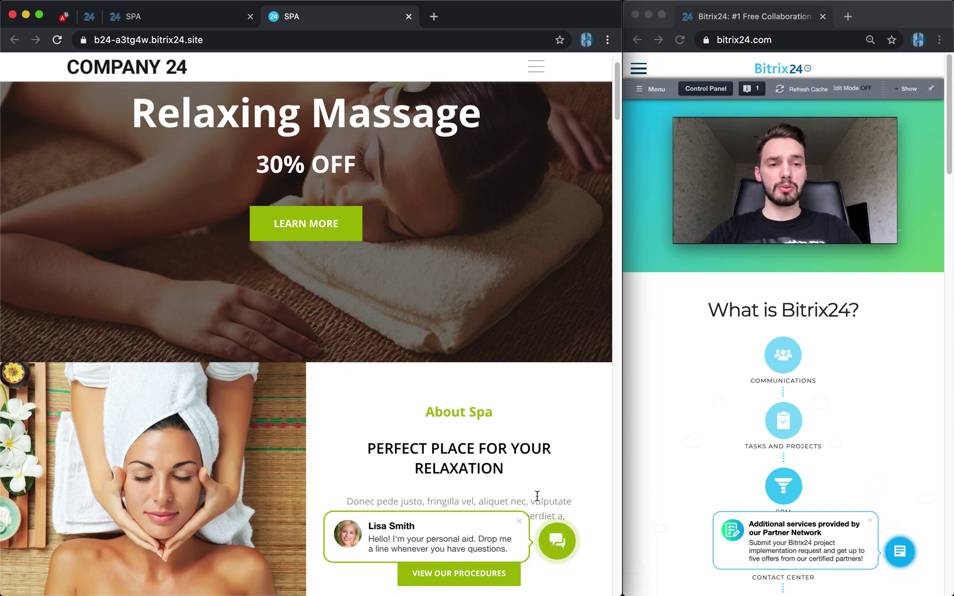
scroll(537, 496, "up", 1)
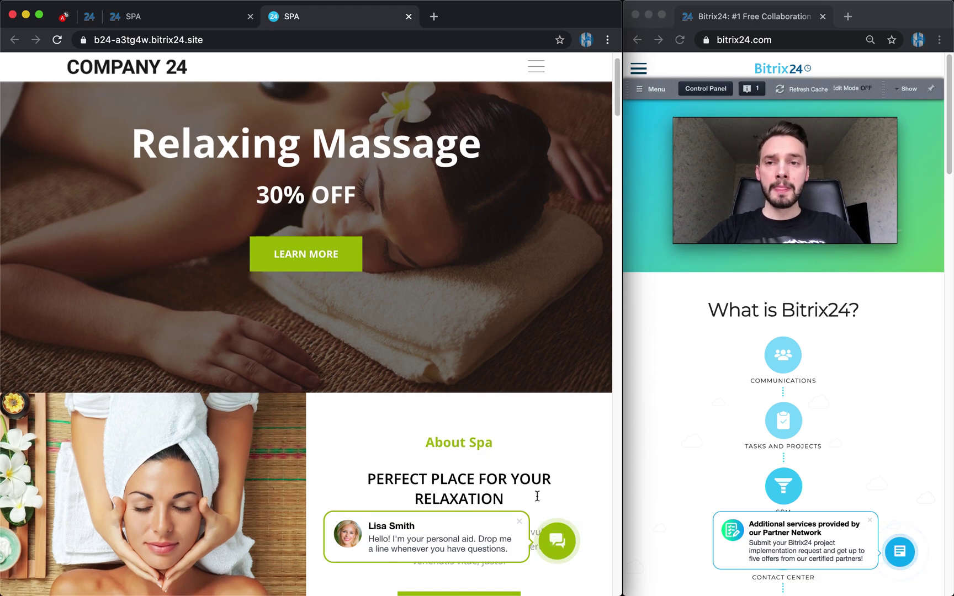
scroll(536, 496, "up", 2)
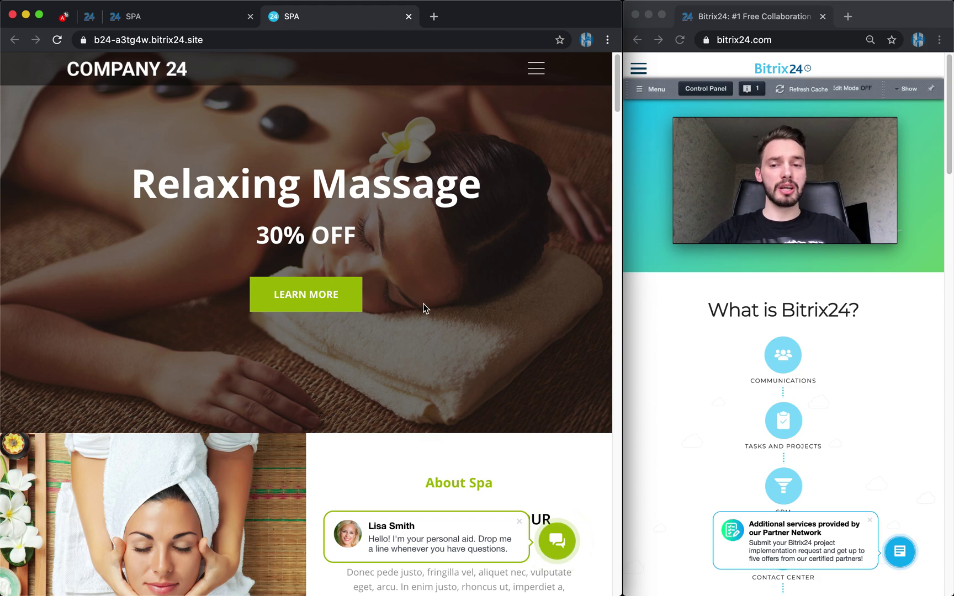
scroll(425, 308, "down", 3)
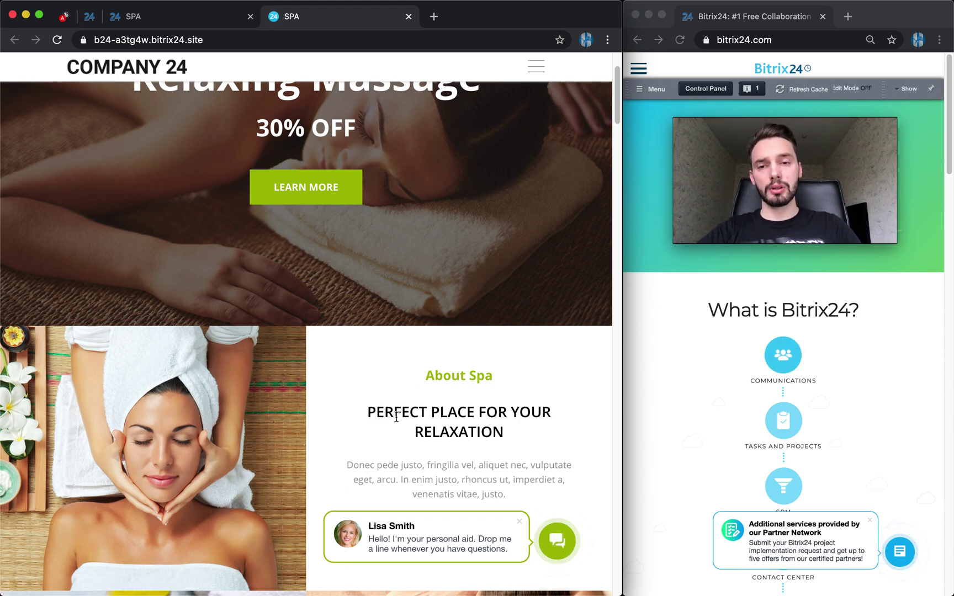
scroll(477, 413, "up", 3)
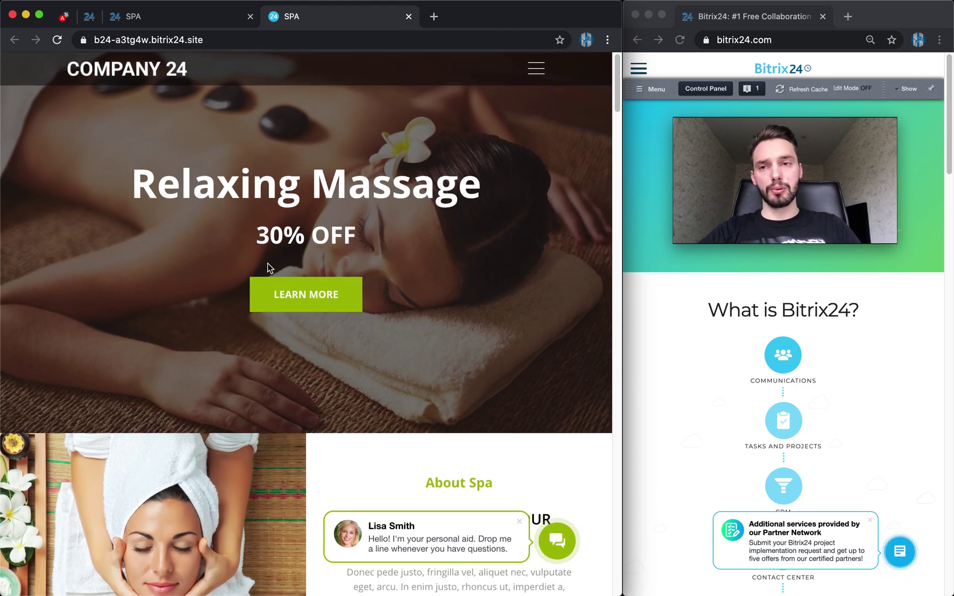
left_click(182, 38)
Select the published site's URL and return from the editor to the Sites list
triple_click(182, 39)
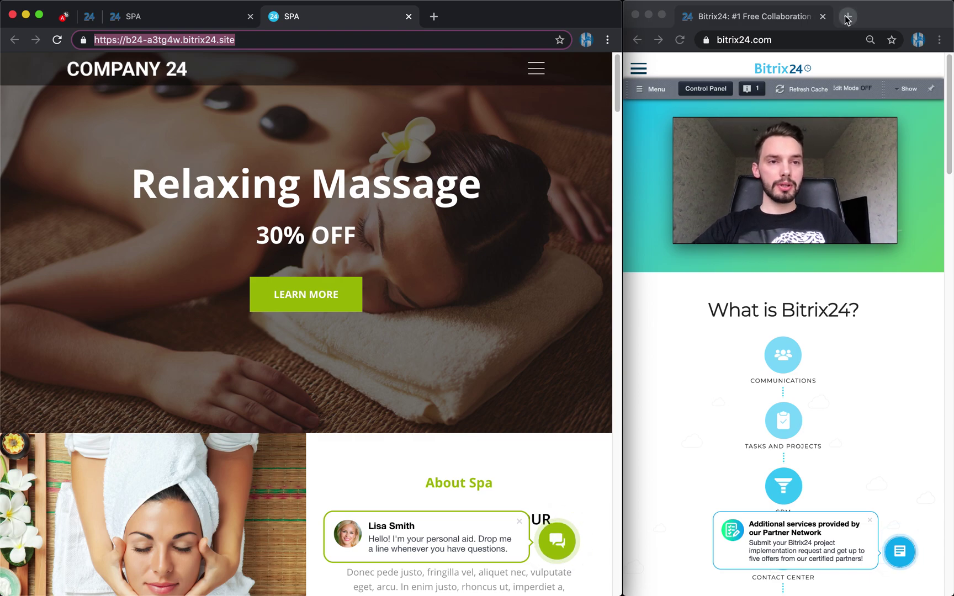
mouse_move(801, 186)
left_mouse_down()
mouse_move(163, 489)
mouse_move(133, 537)
left_mouse_up()
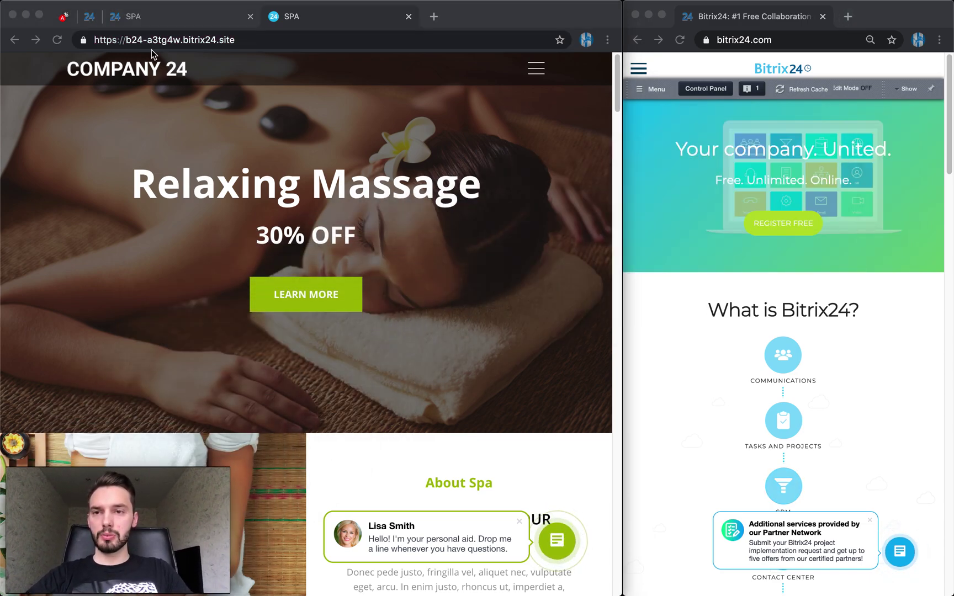
left_click(162, 16)
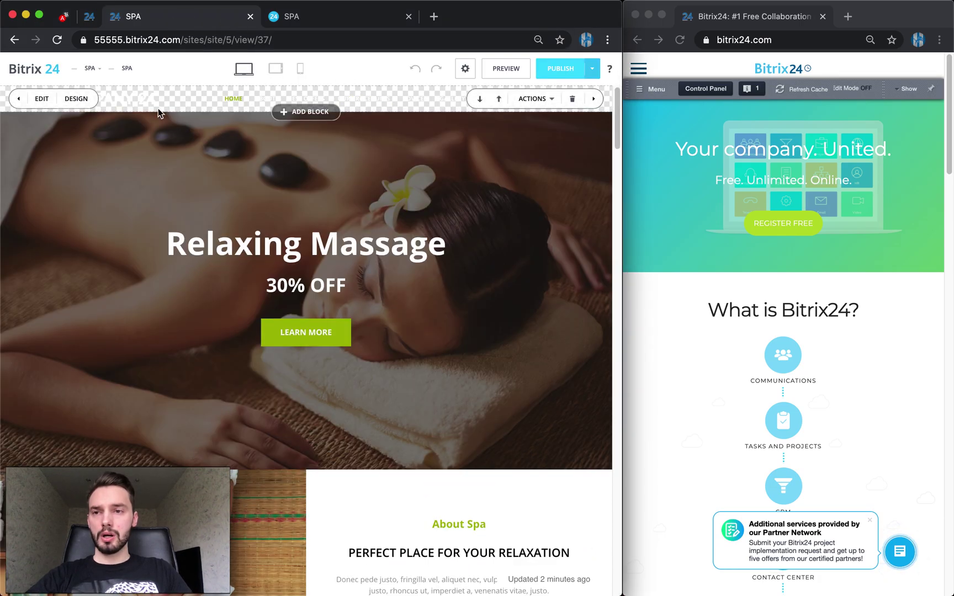
left_click(15, 40)
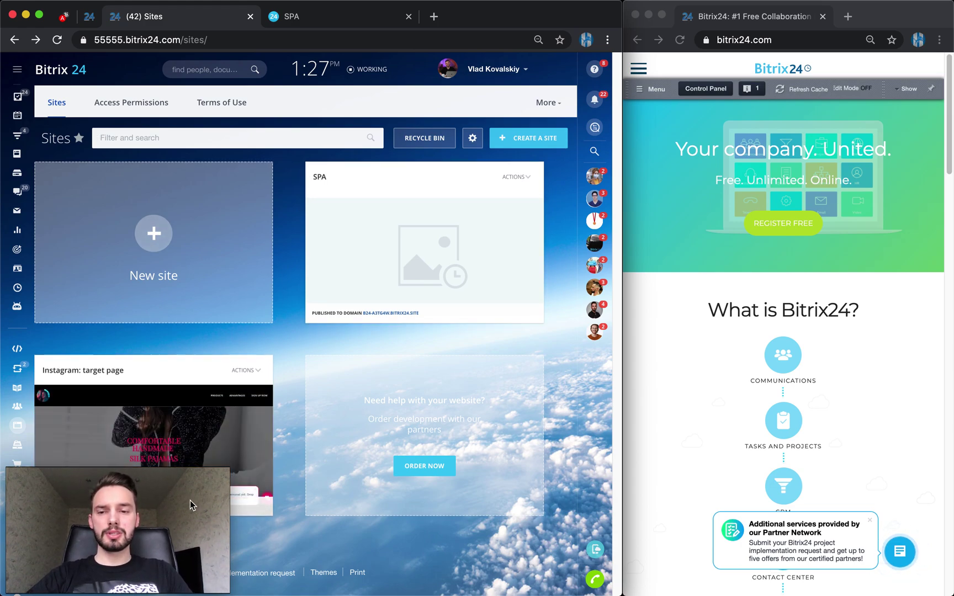
left_click(674, 310)
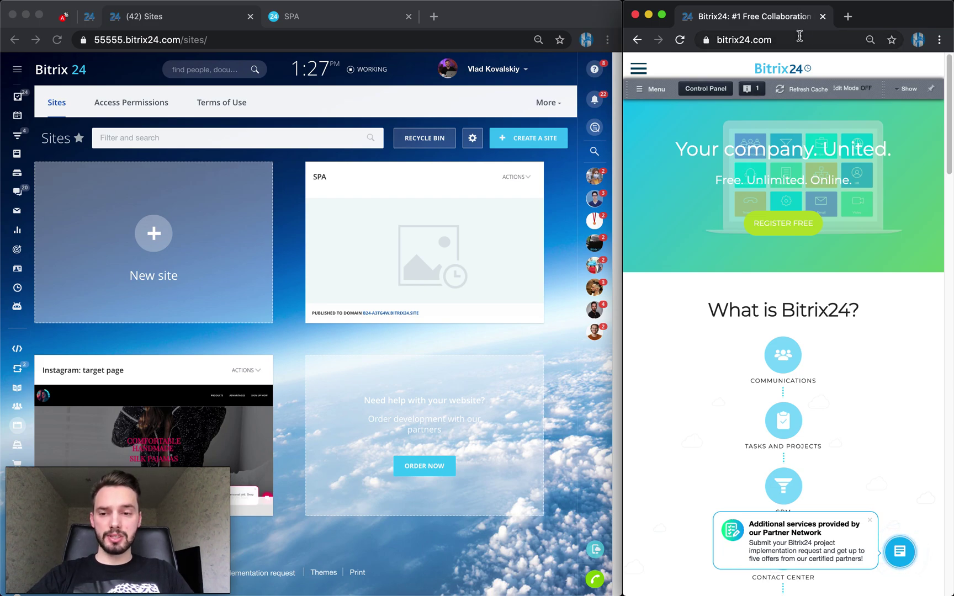
left_click(799, 36)
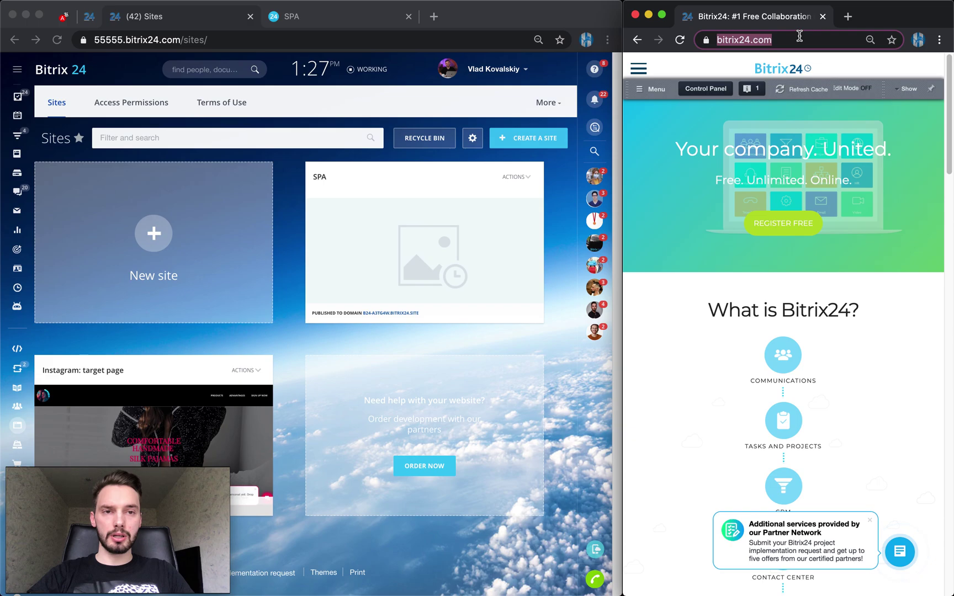
type("https://b24-a3tg4w.bitrix24.site/")
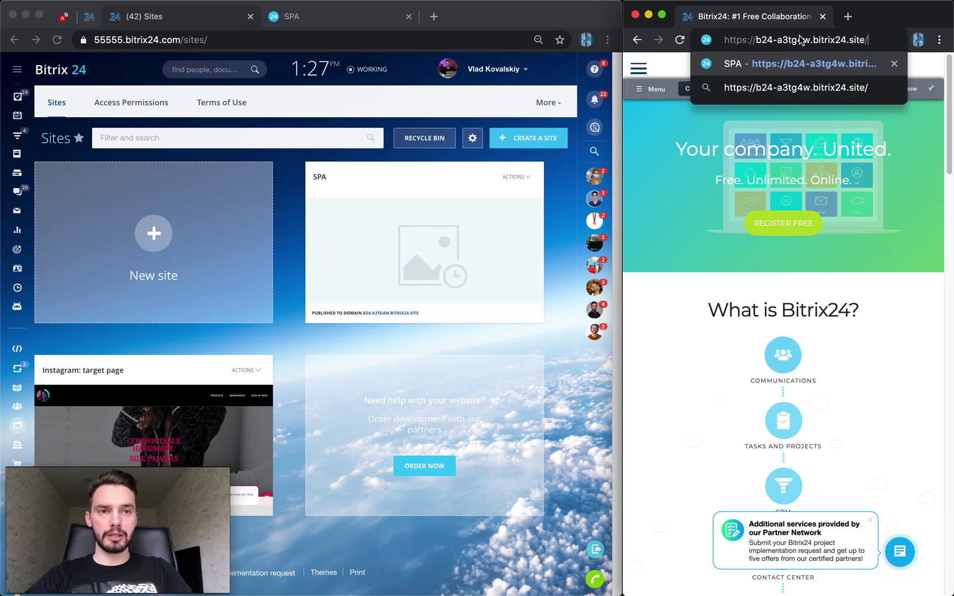
key("Return")
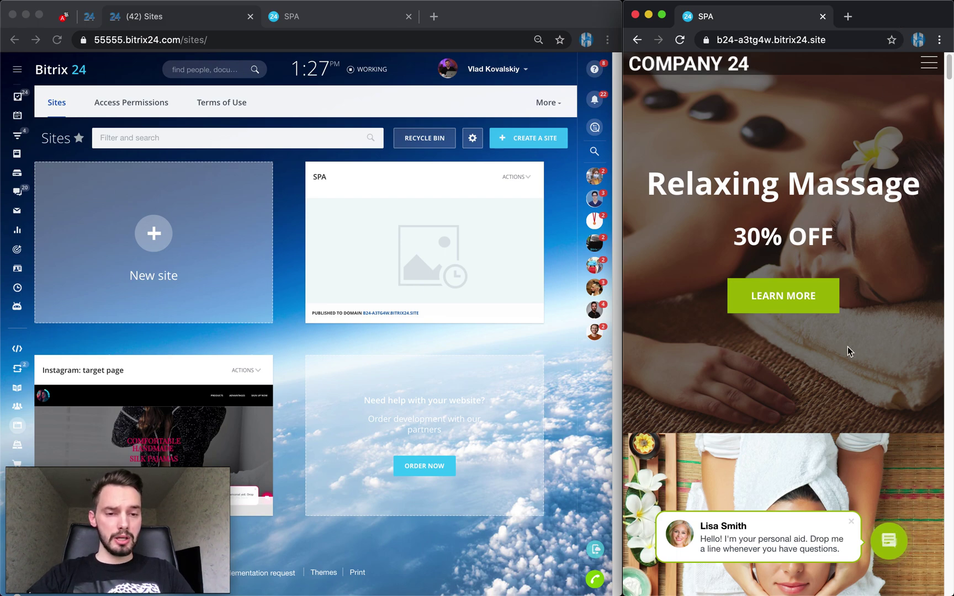
scroll(847, 346, "down", 3)
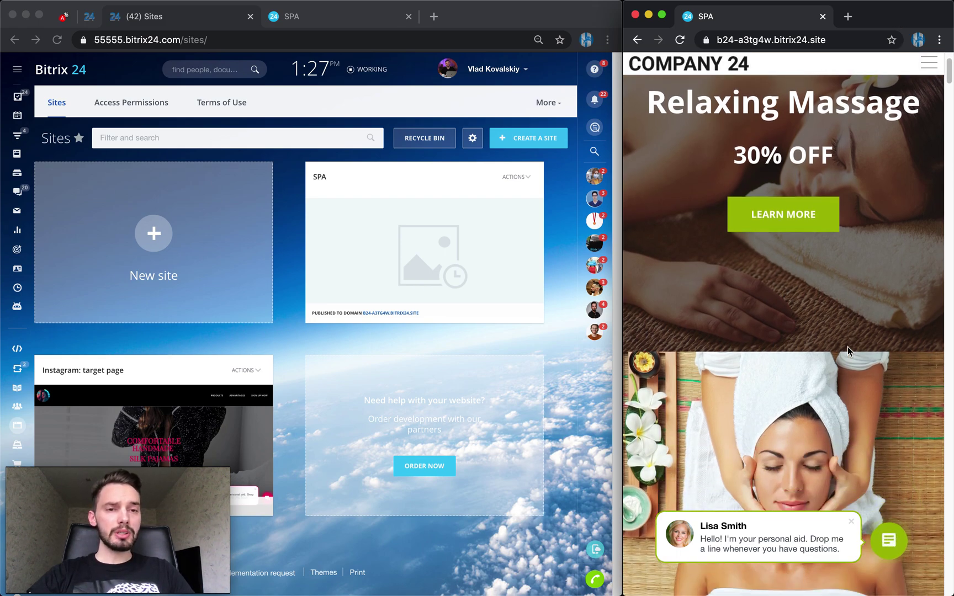
scroll(847, 347, "down", 1)
scroll(847, 347, "down", 1)
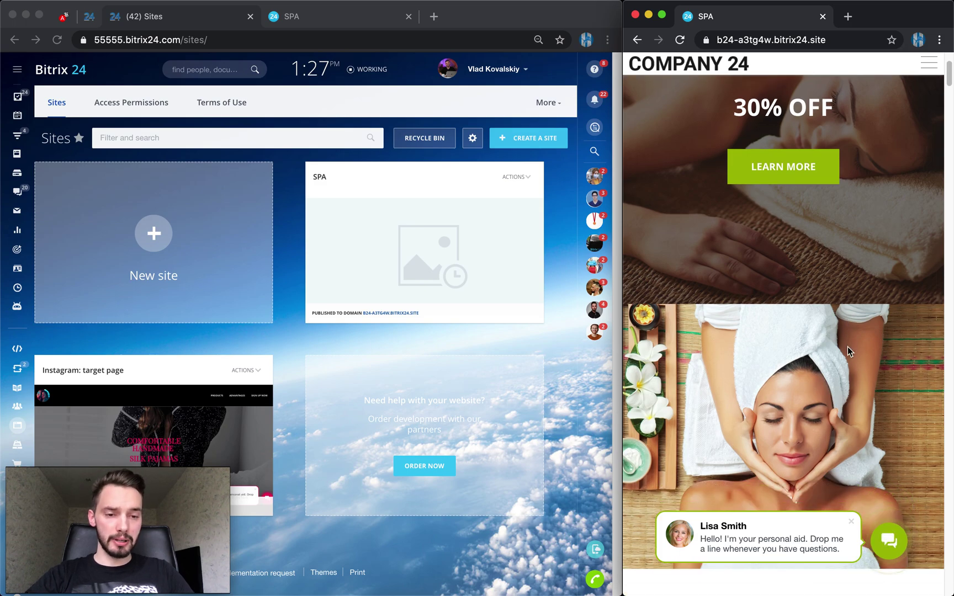
Send a visitor message through the site's Live chat widget
left_click(901, 541)
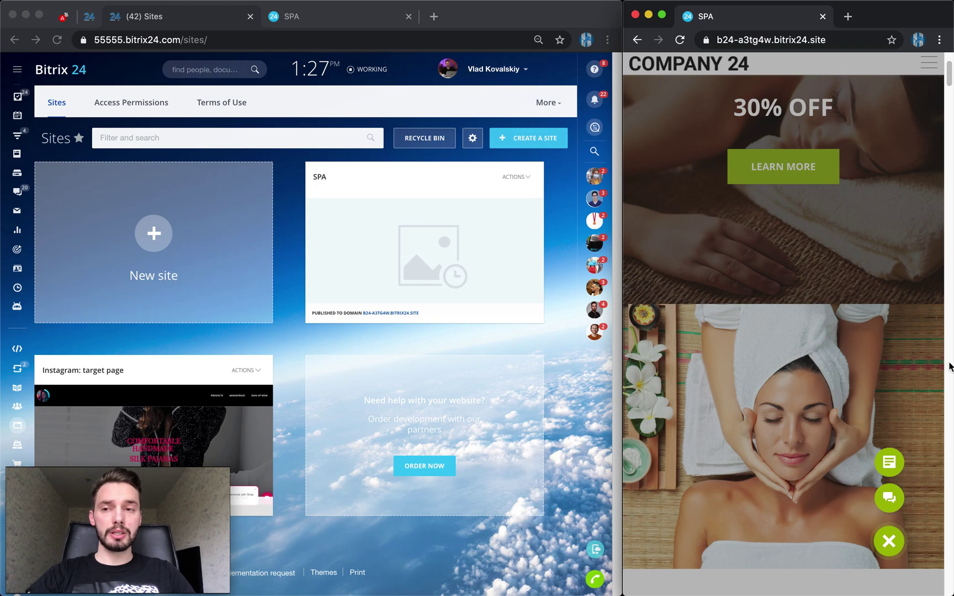
left_click(888, 497)
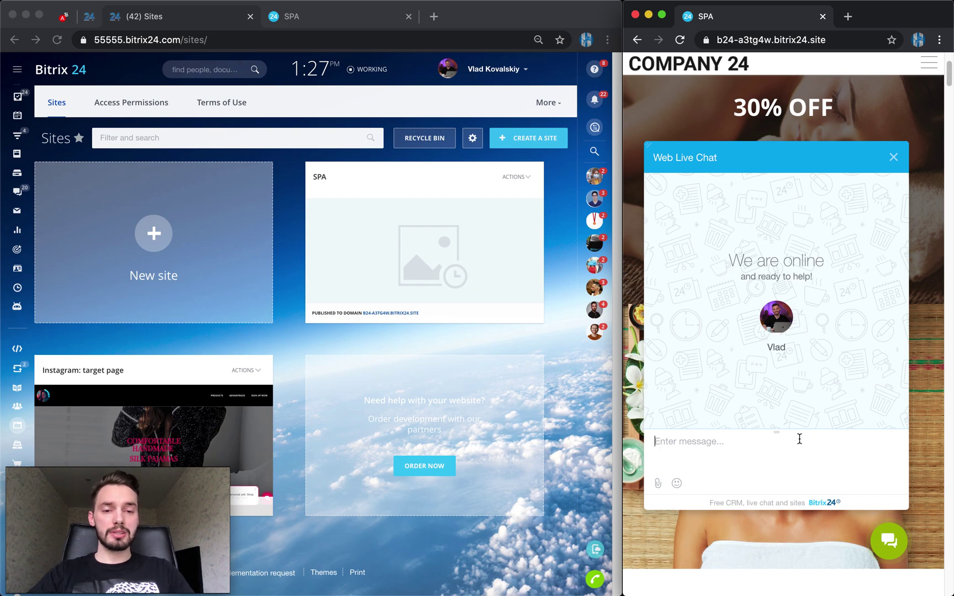
type("Hel")
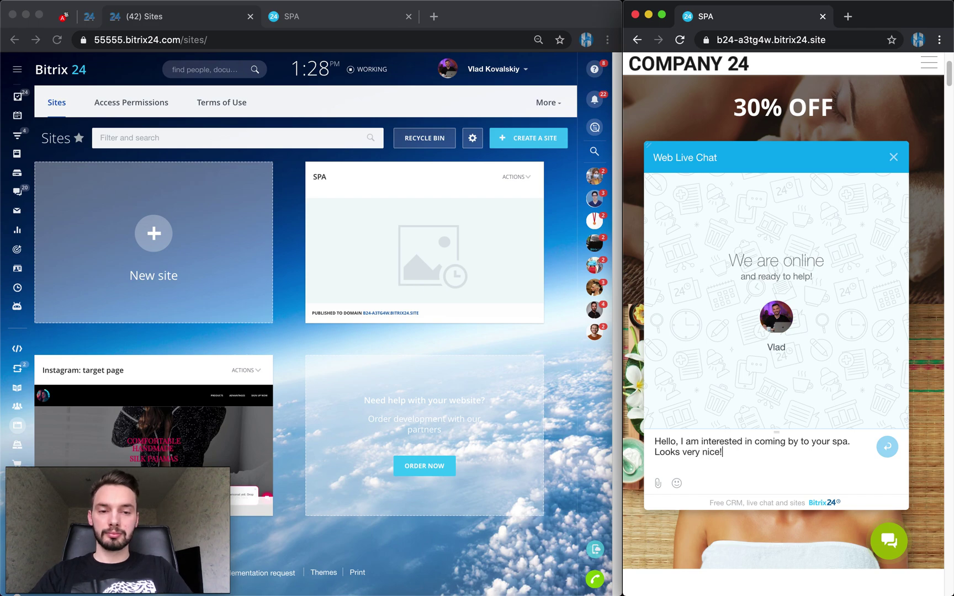
key("Return")
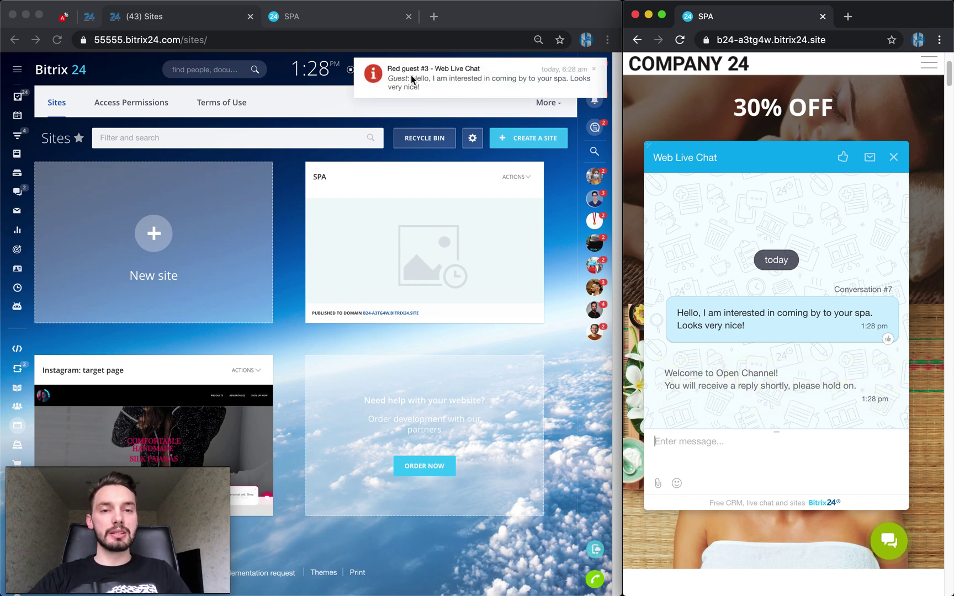
left_click(597, 130)
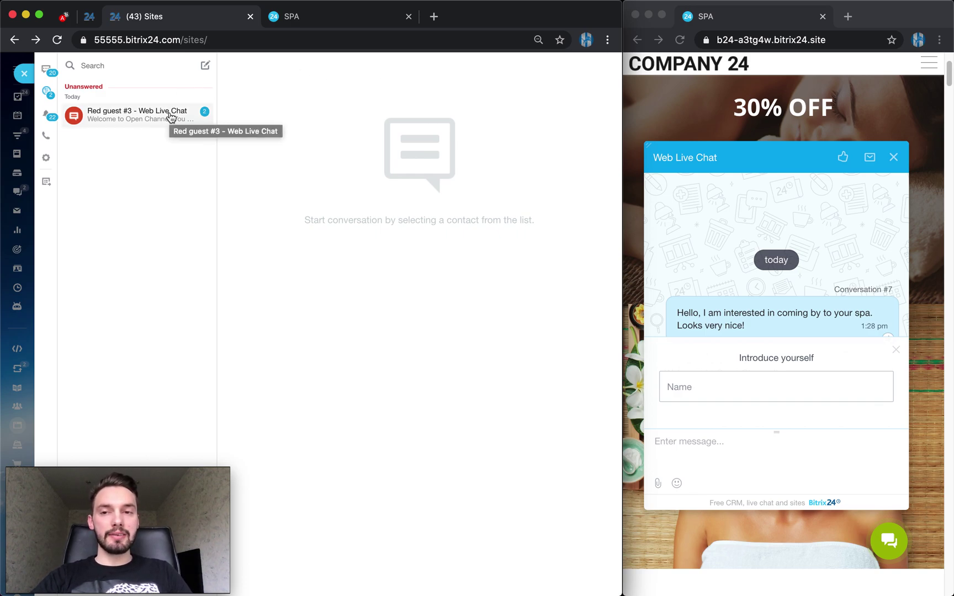
Submit the chat's Introduce yourself form with name Sam, an email and a phone number
left_click(739, 390)
type("S")
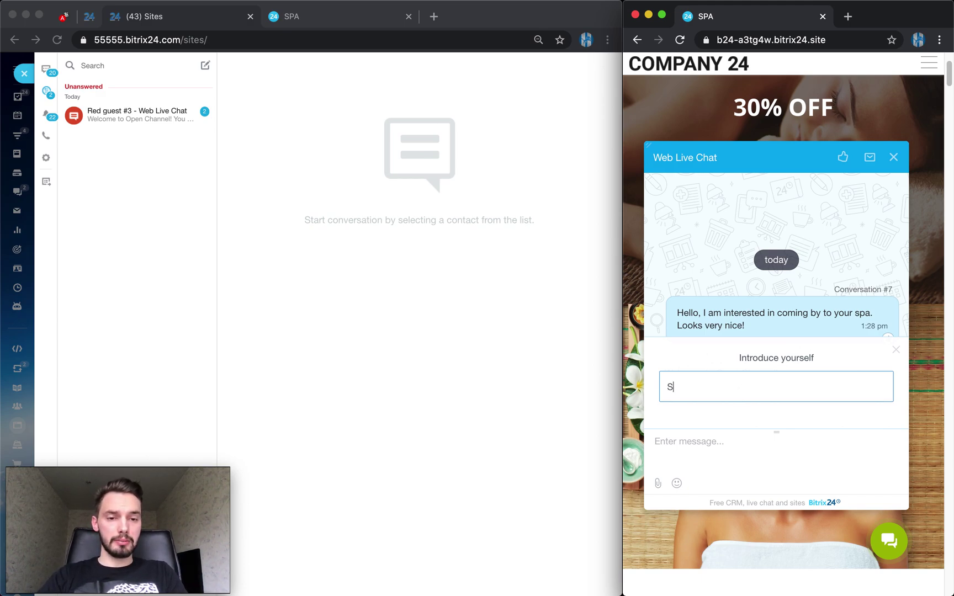
type("am")
key("Tab")
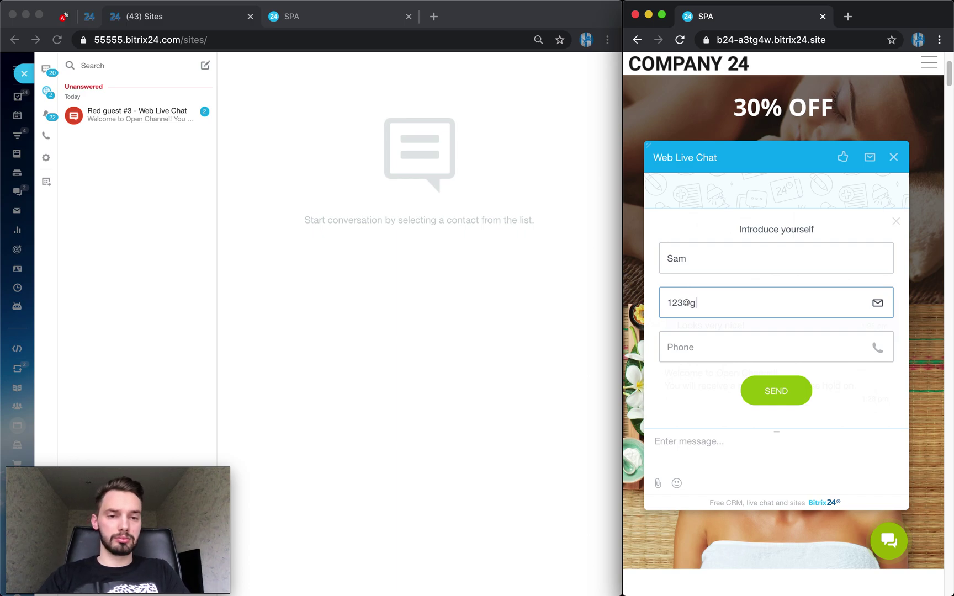
left_click(747, 347)
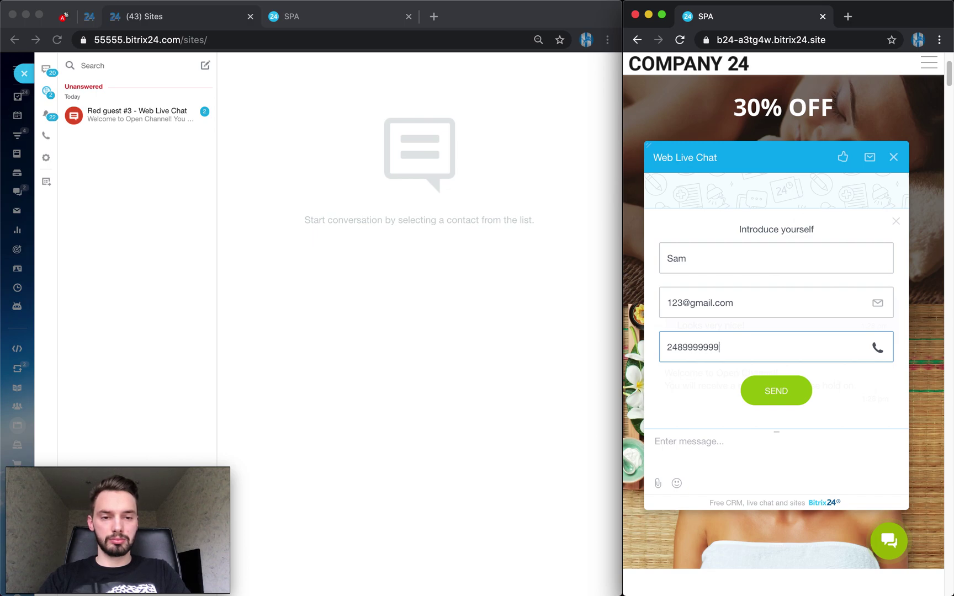
left_click(765, 387)
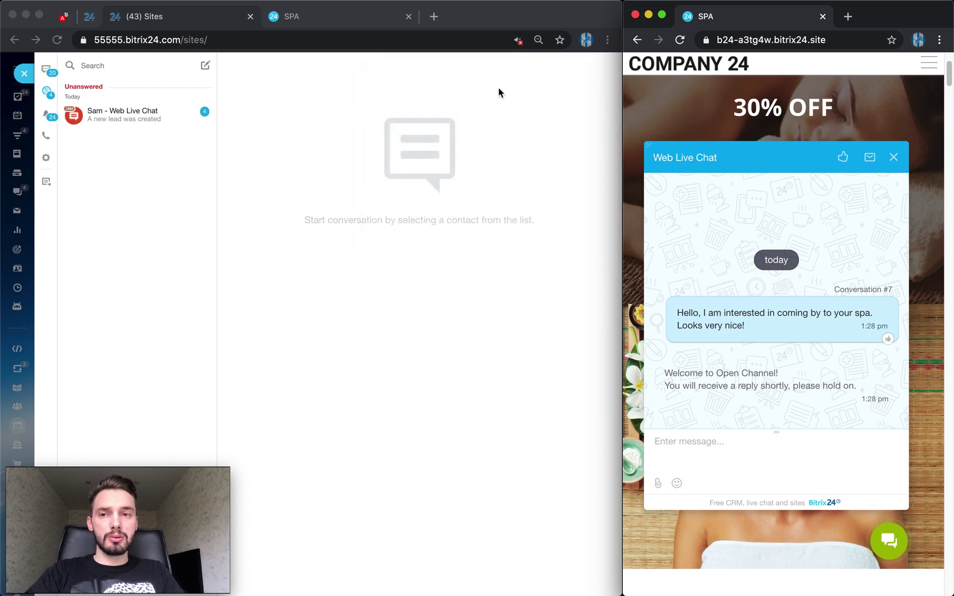
Take Sam's Web Live Chat conversation as agent and reply "Hello Sam!"
left_click(155, 126)
left_click(153, 119)
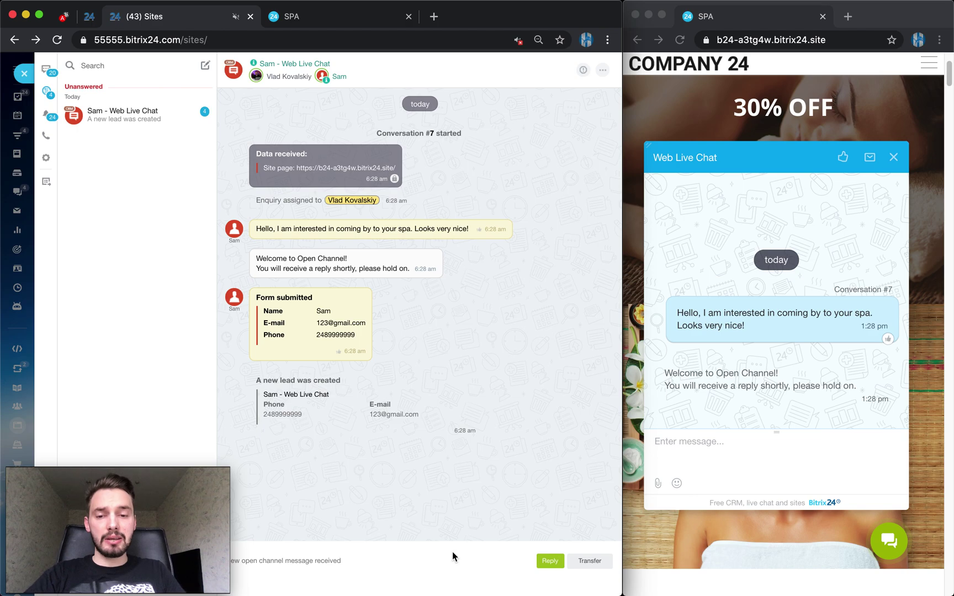
left_click(551, 561)
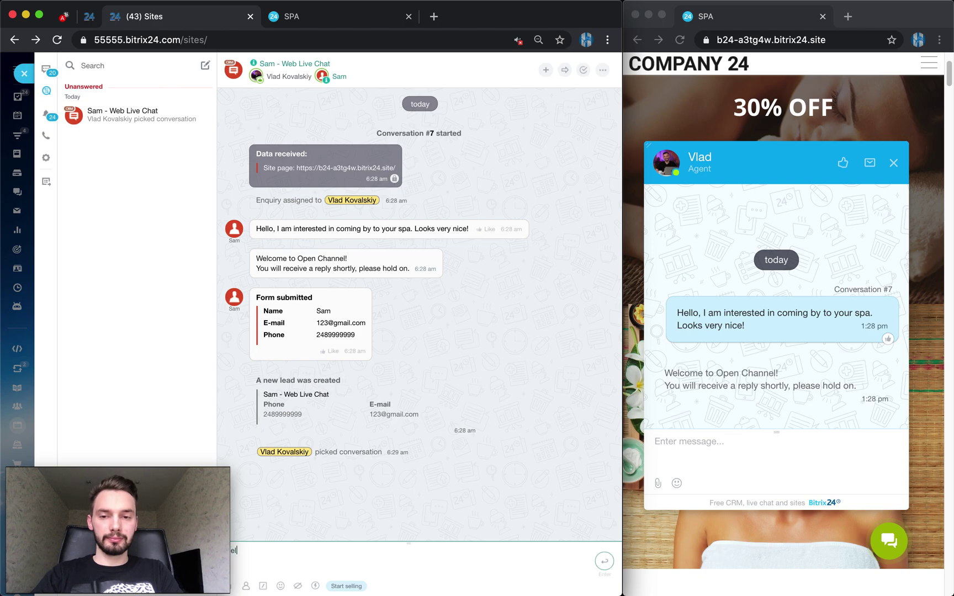
type("lo Sam!")
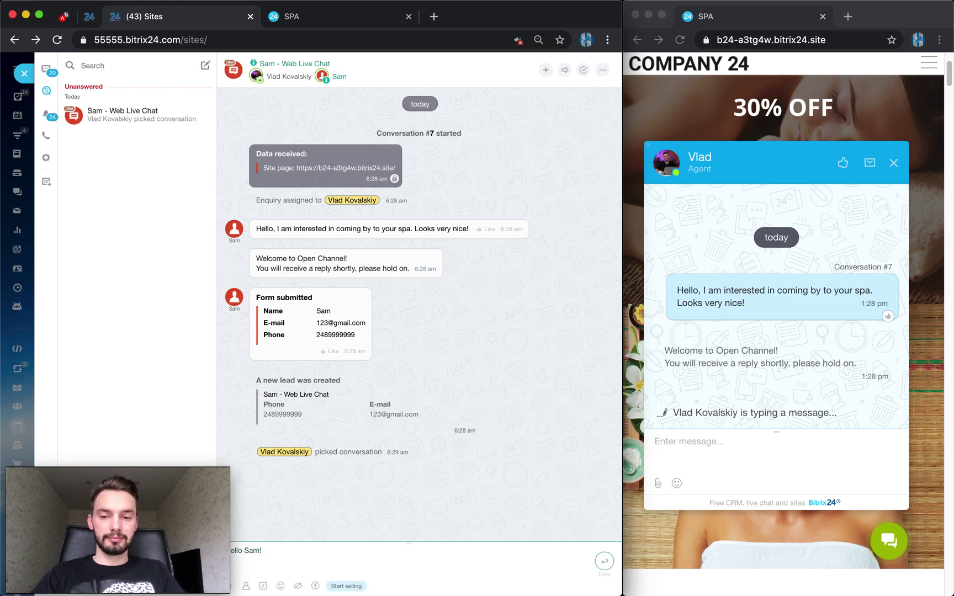
key("Return")
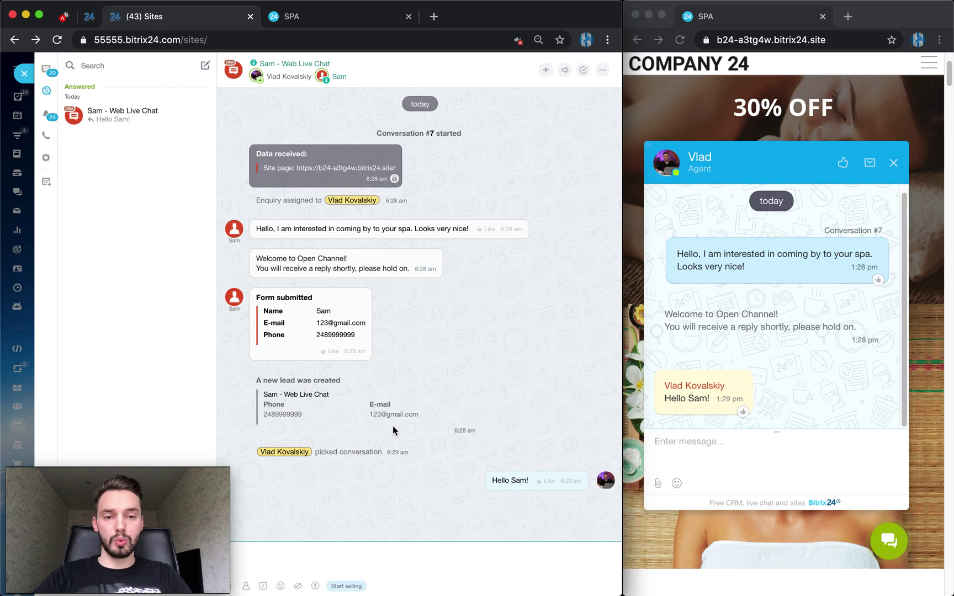
left_click(766, 366)
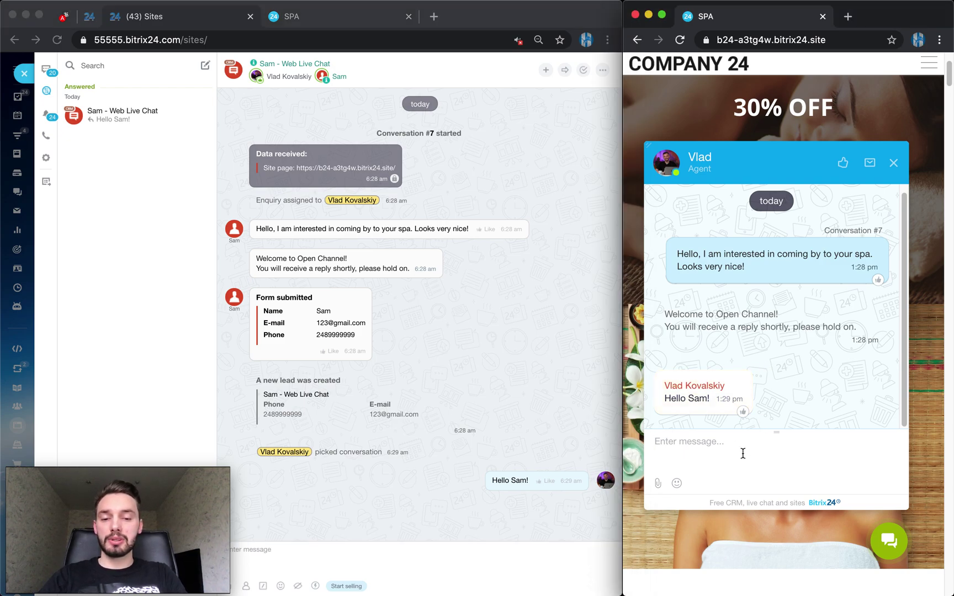
Send a thank-you message from the visitor in the site chat
type("Thank you for all of your h")
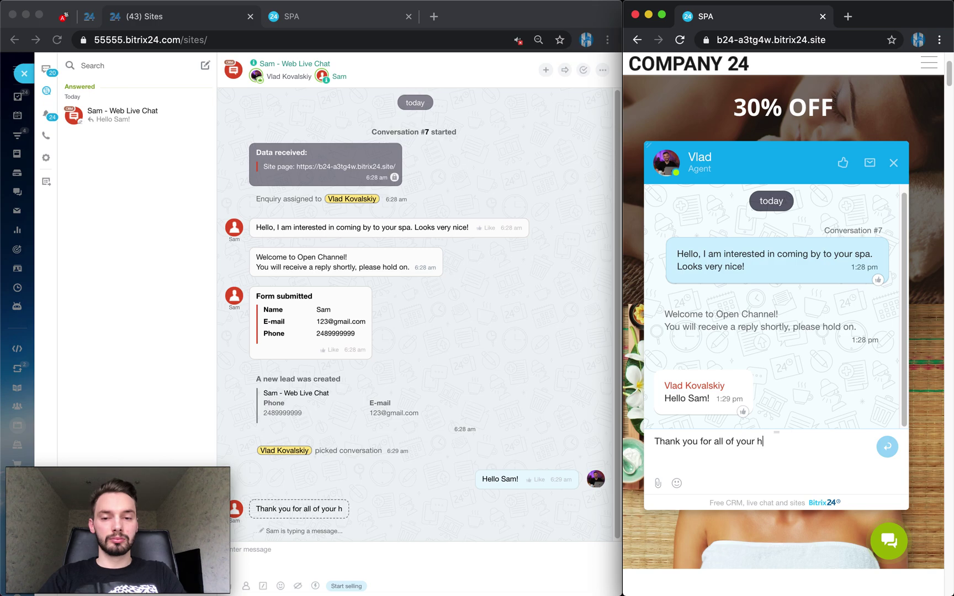
type(".")
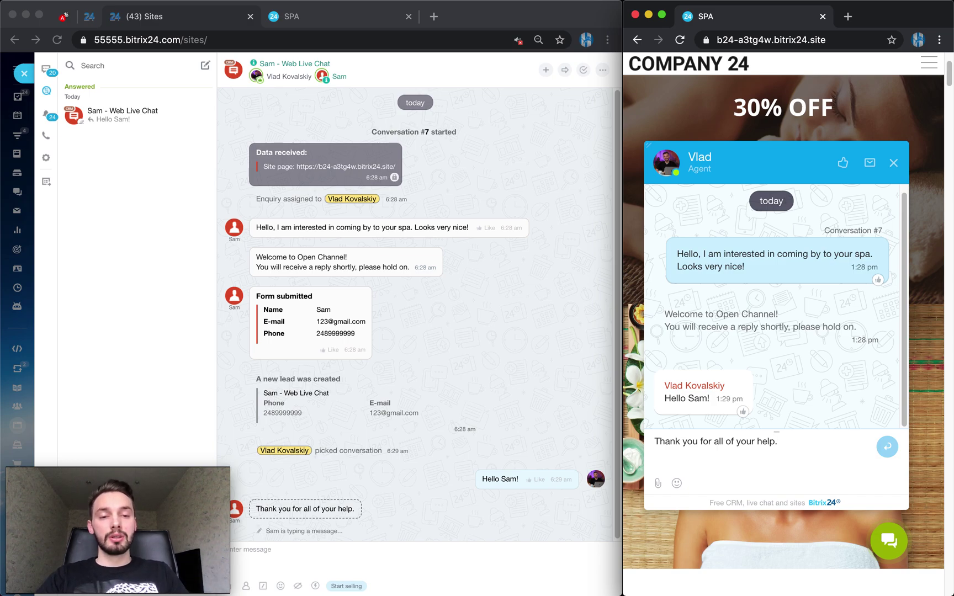
key("Return")
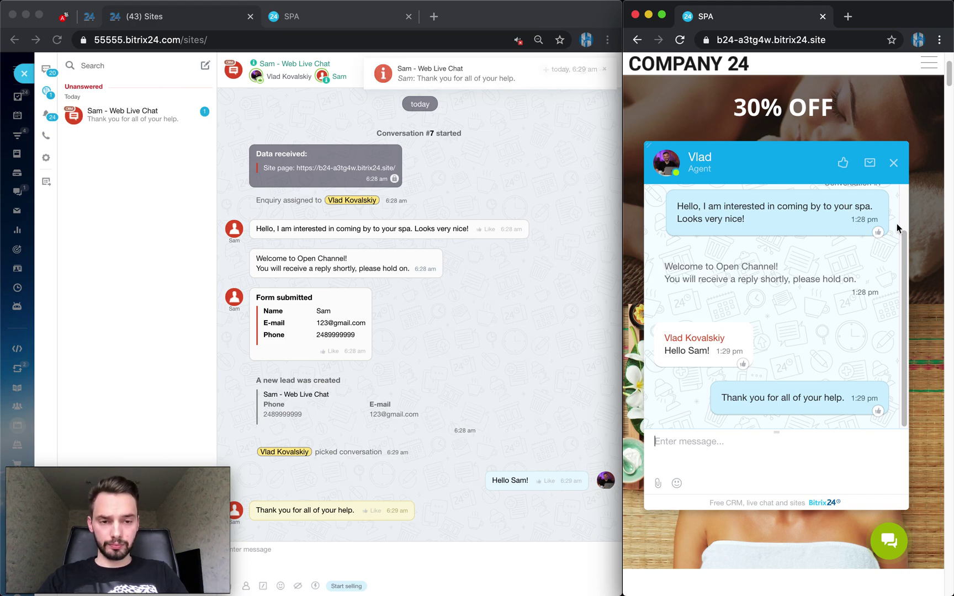
left_click(404, 565)
left_click(795, 305)
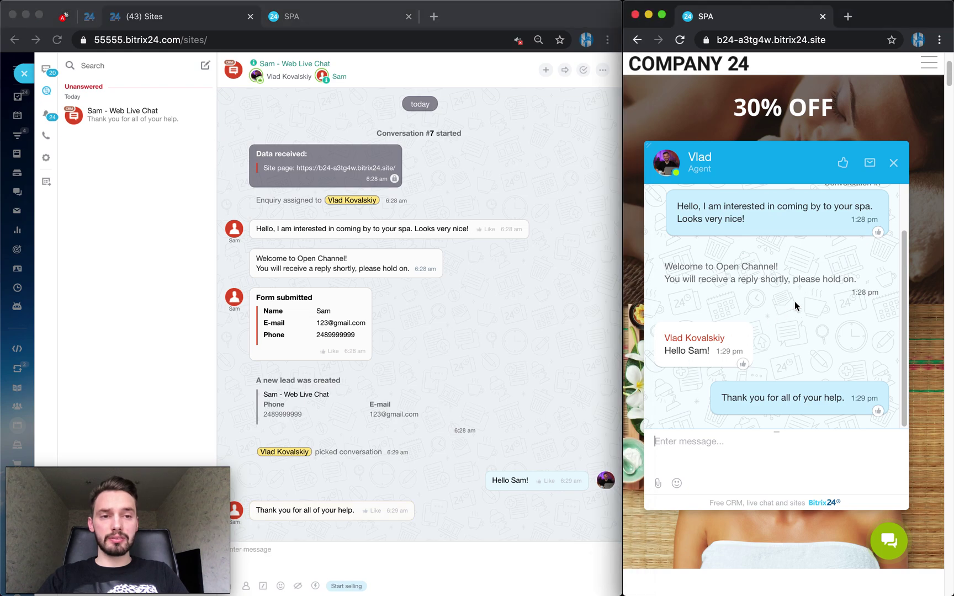
Rate the conversation with the green thumbs-up from the visitor's side
left_click(844, 163)
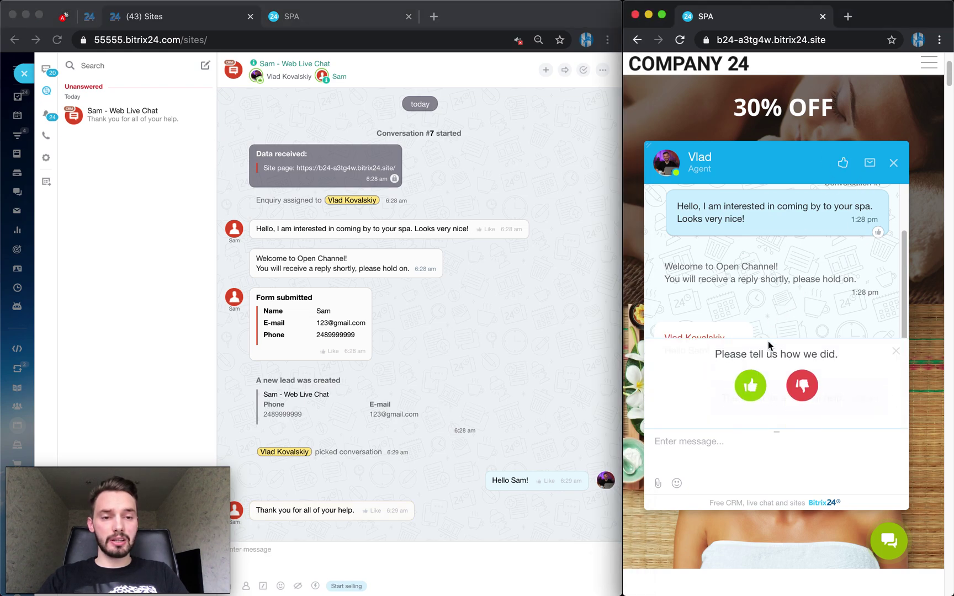
left_click(752, 384)
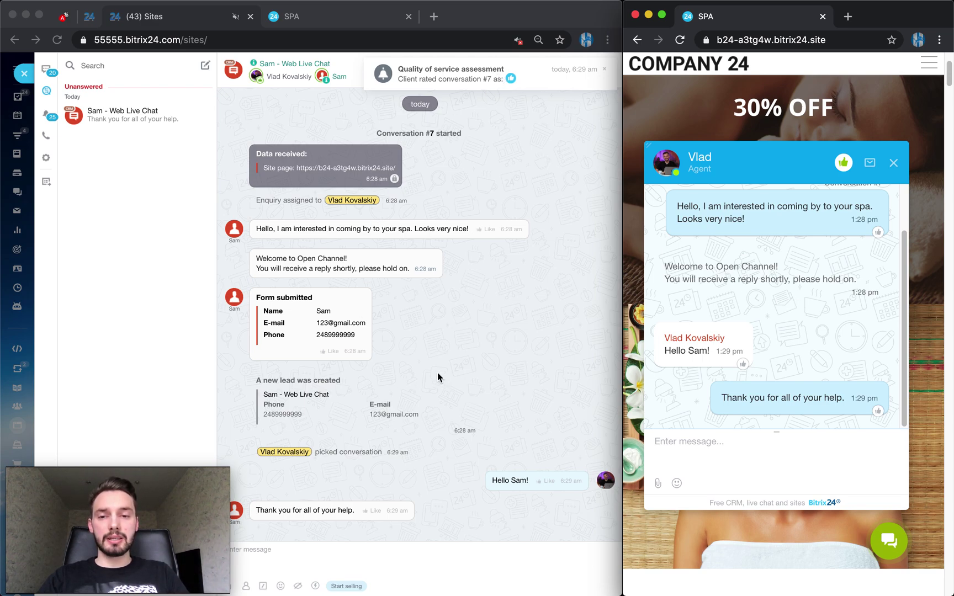
left_click(477, 358)
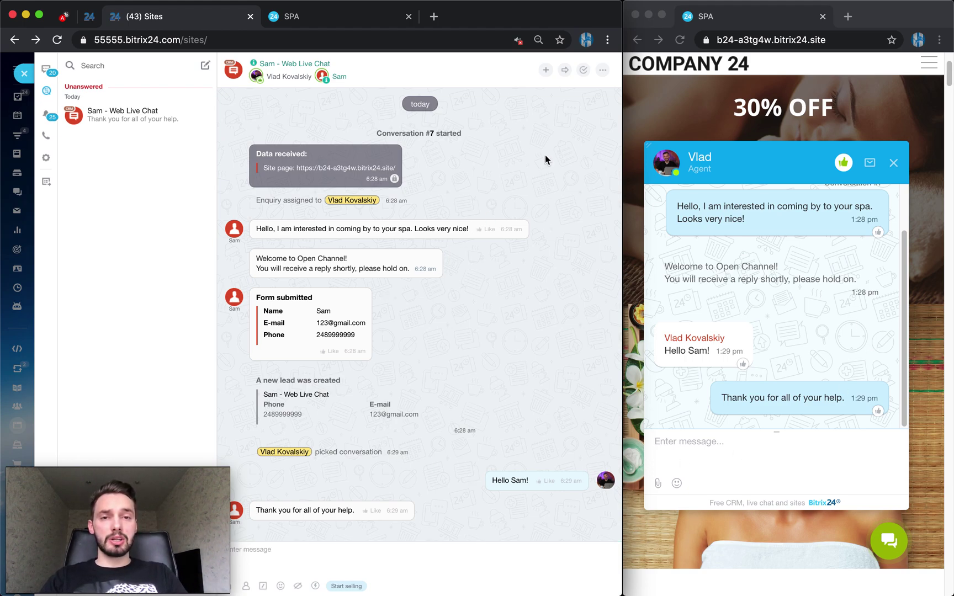
left_click(583, 70)
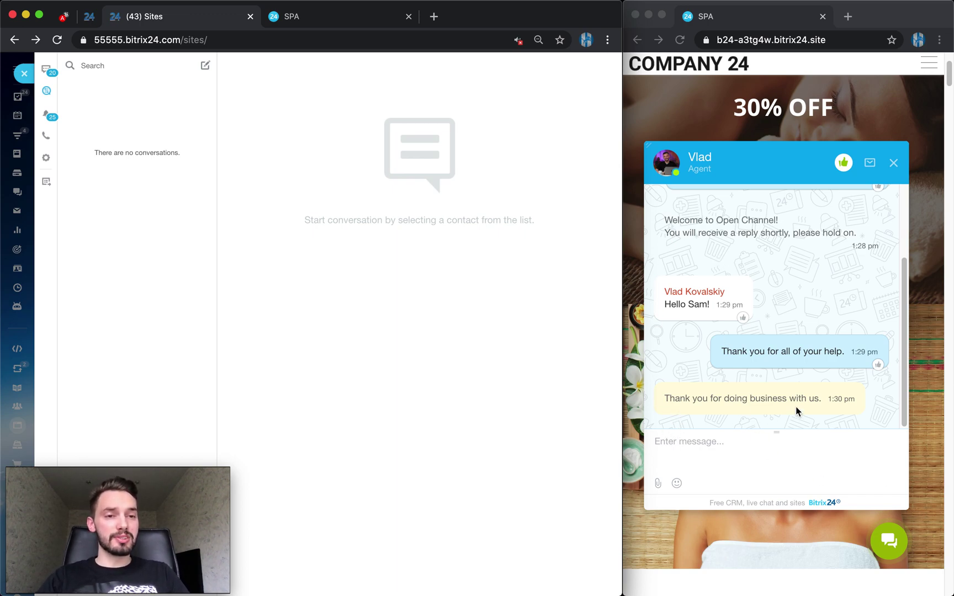
Close the site's chat widget and the Bitrix24 messenger to return to Sites
left_click(895, 167)
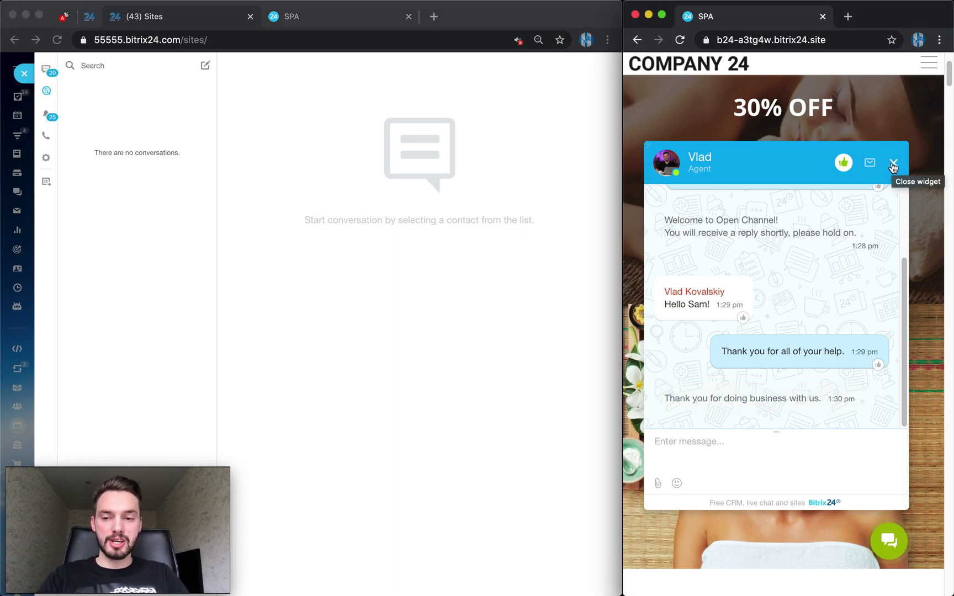
left_click(892, 166)
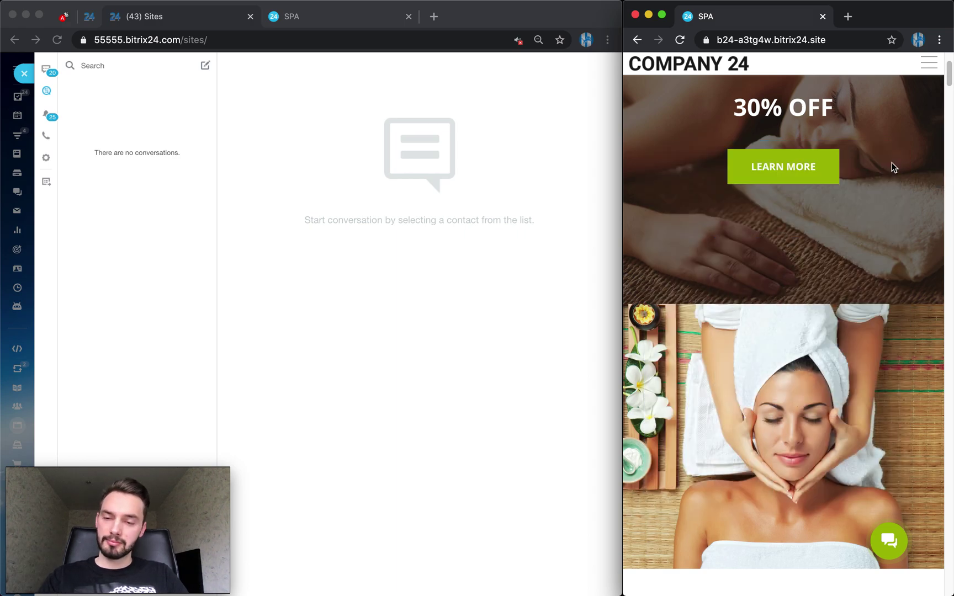
left_click(27, 76)
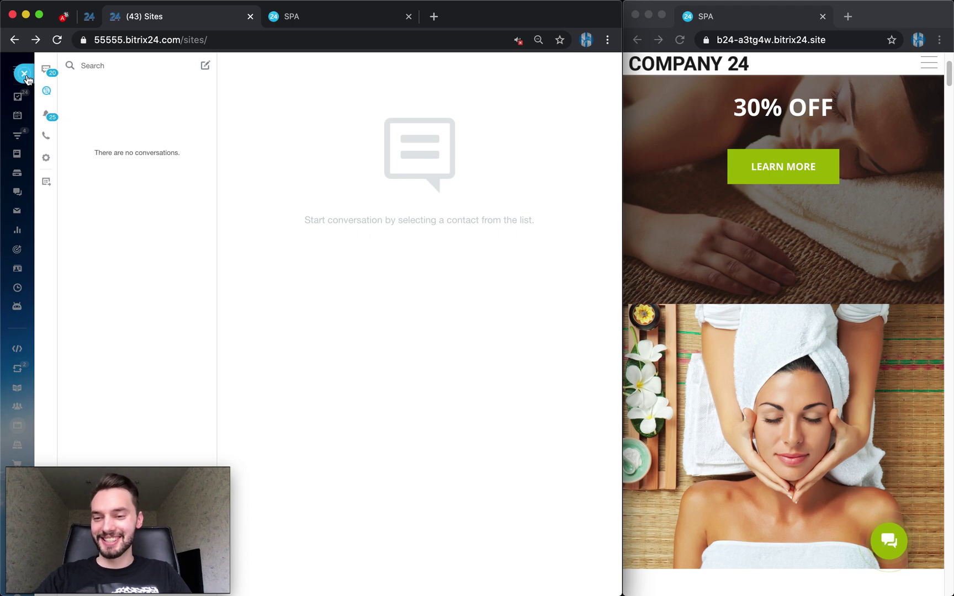
left_click(24, 74)
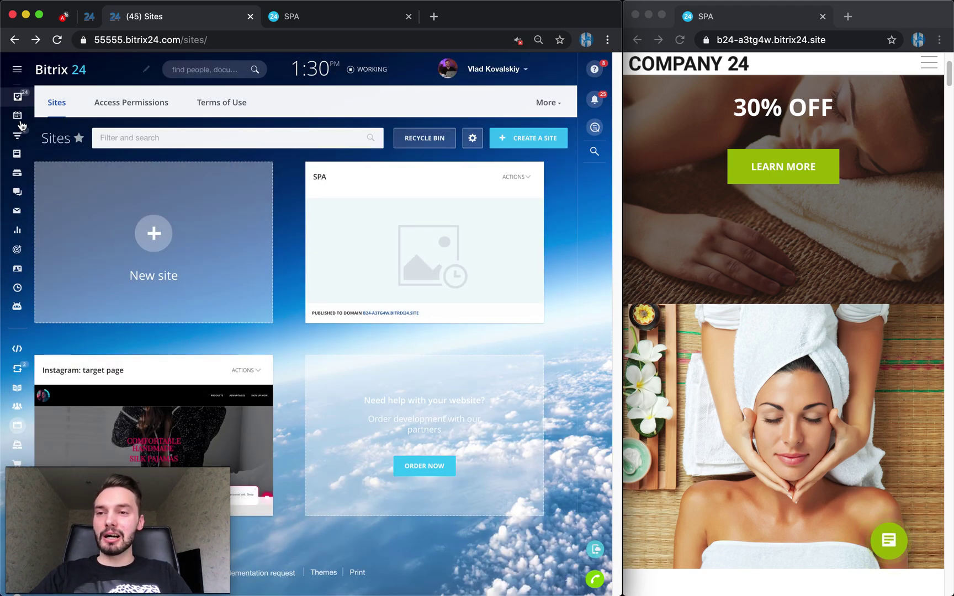
mouse_move(17, 154)
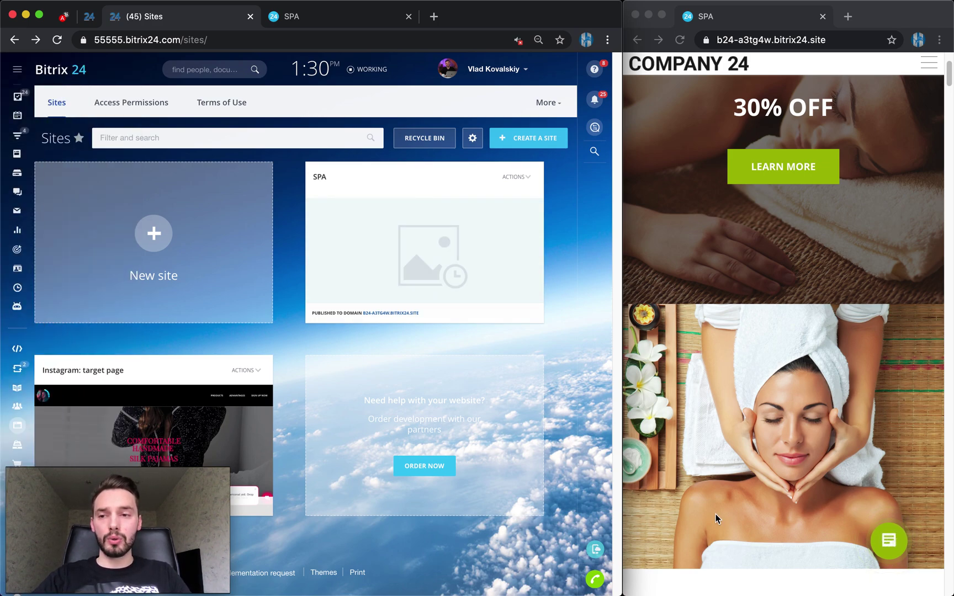
mouse_move(18, 173)
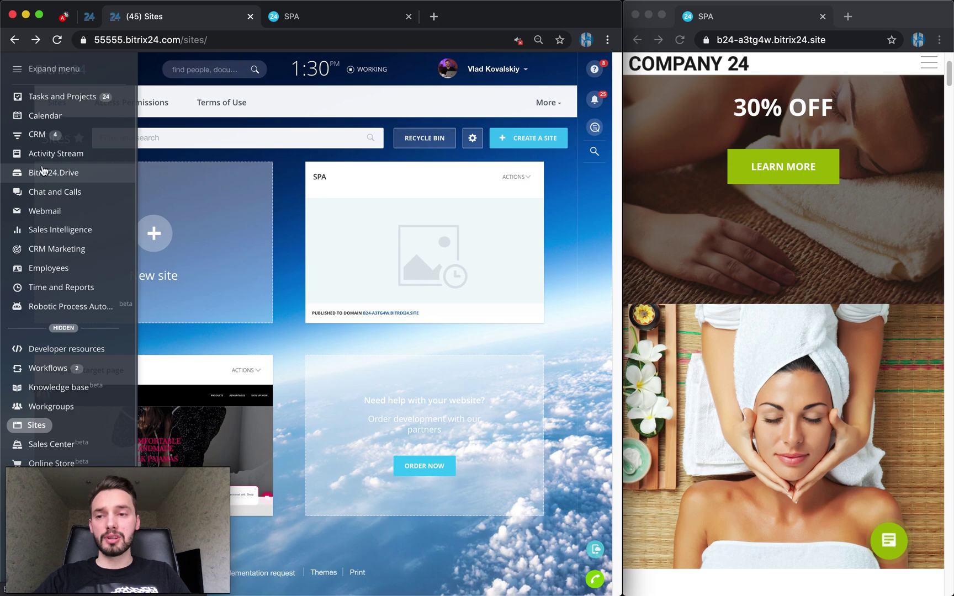
Open the Contact Center from the left menu and list its existing website widgets
scroll(55, 276, "down", 3)
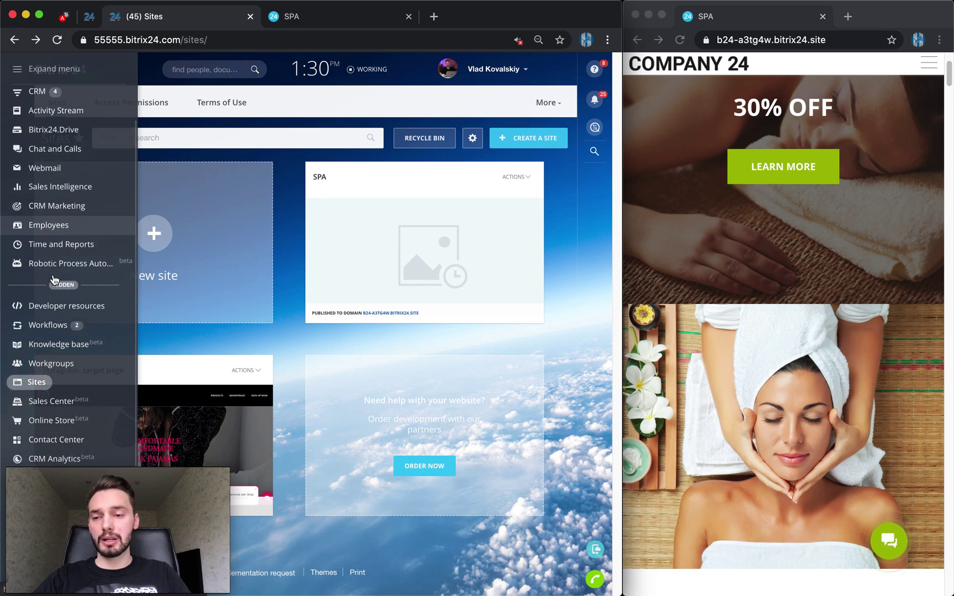
left_click(58, 404)
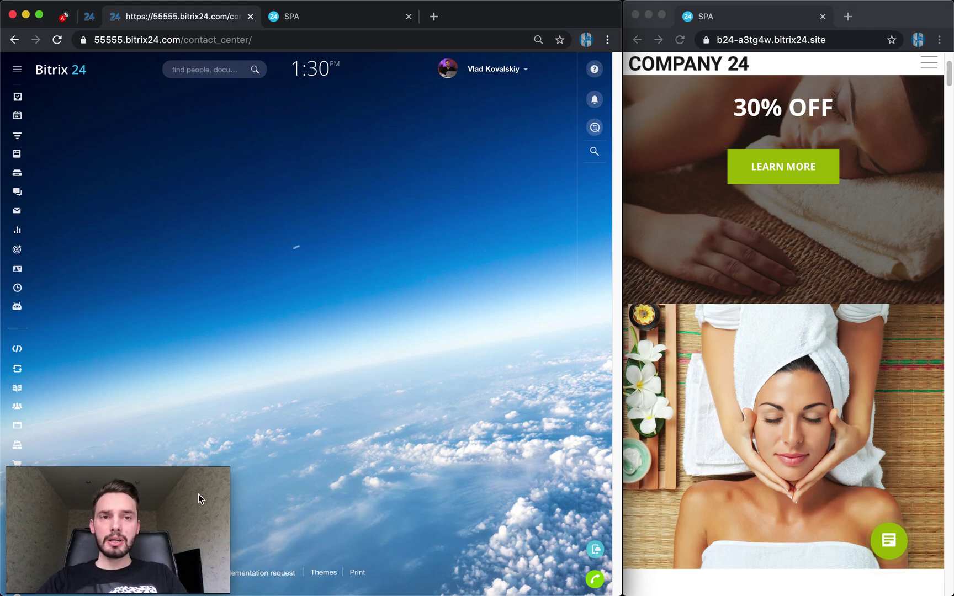
left_click_drag(314, 486, 861, 120)
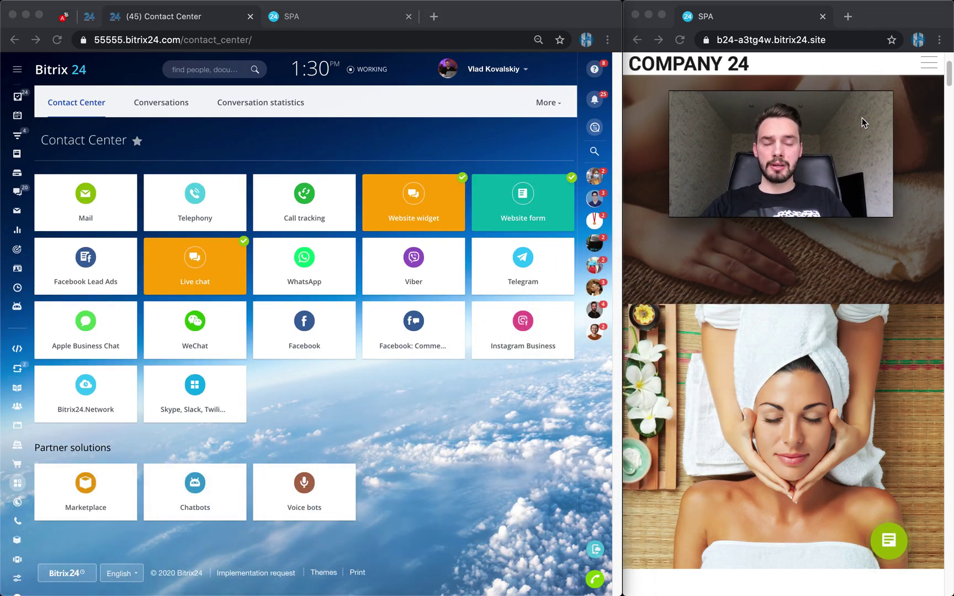
left_click(531, 133)
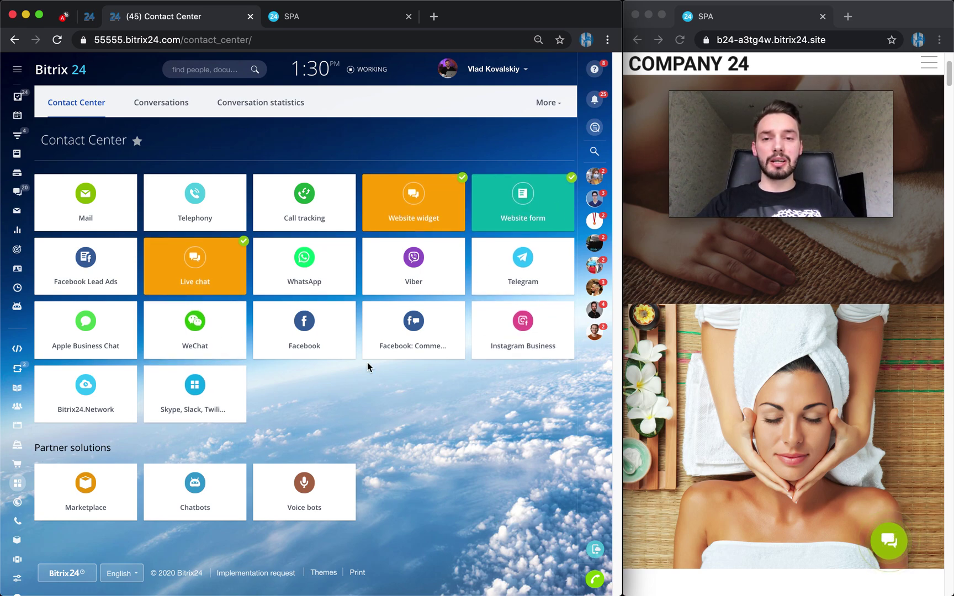
left_click(419, 201)
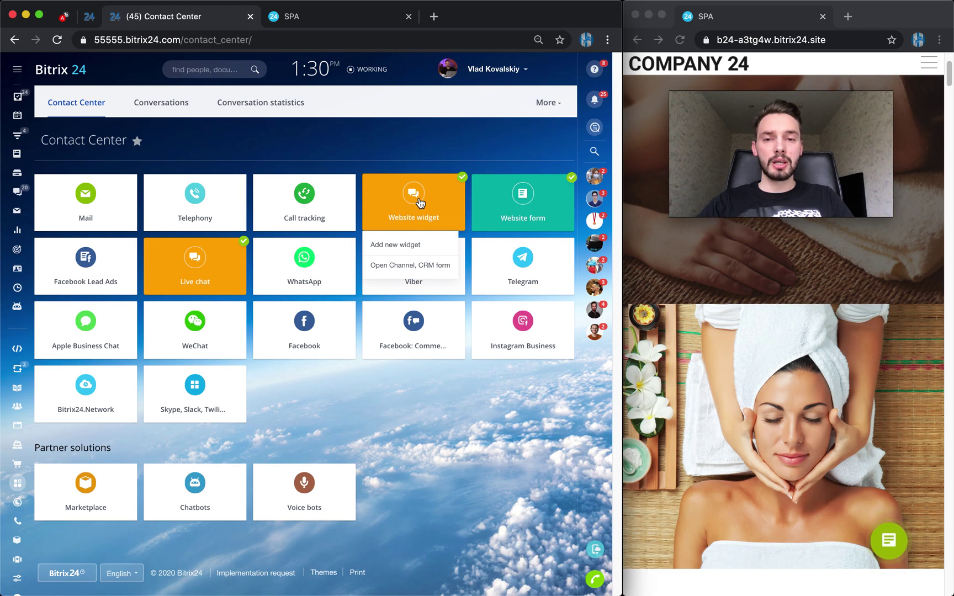
Inspect the Web Live Chat queue distribution options in the Open Channel, CRM form widget, leaving them unchanged
left_click(415, 267)
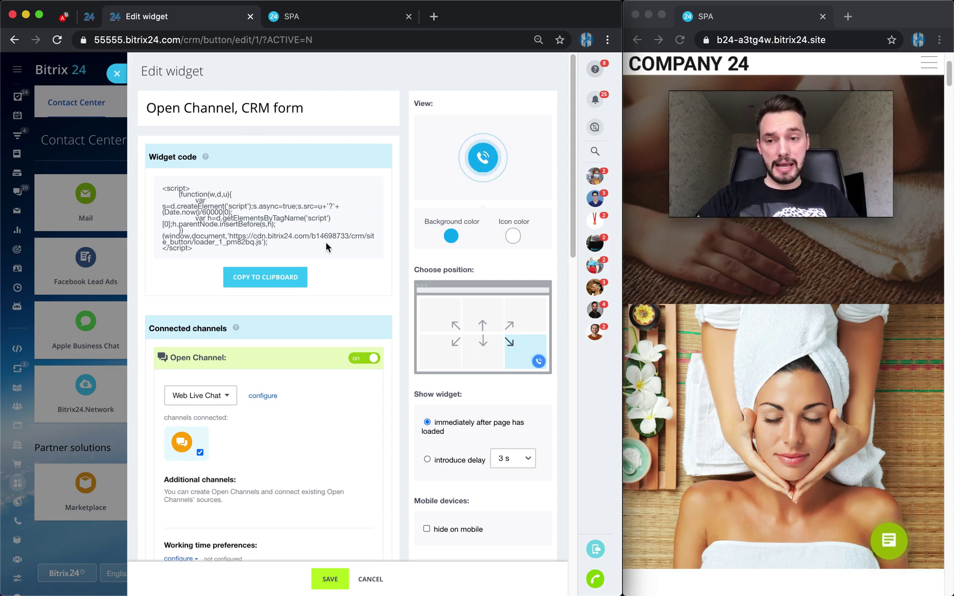
scroll(342, 271, "down", 1)
scroll(342, 270, "down", 3)
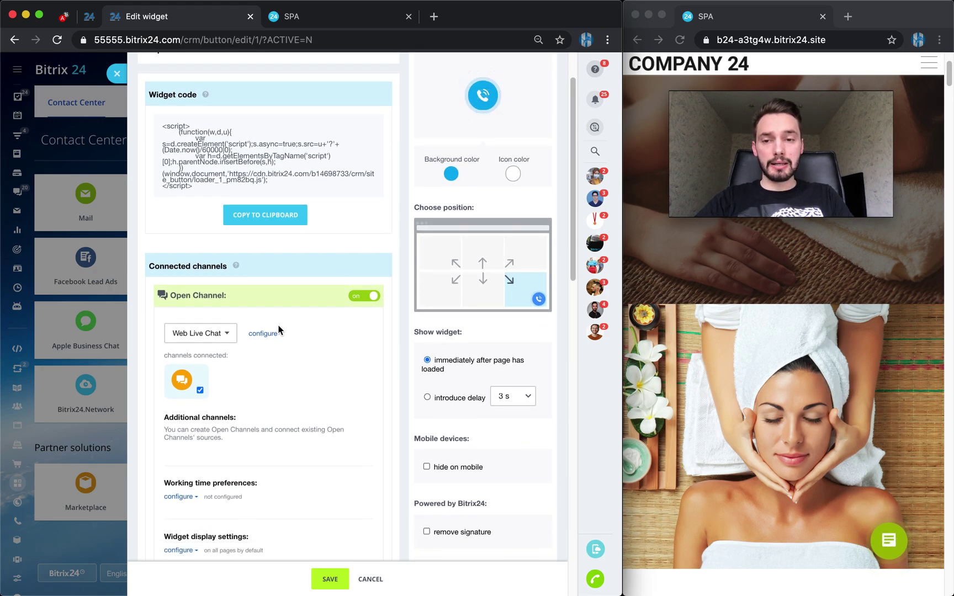
left_click(269, 332)
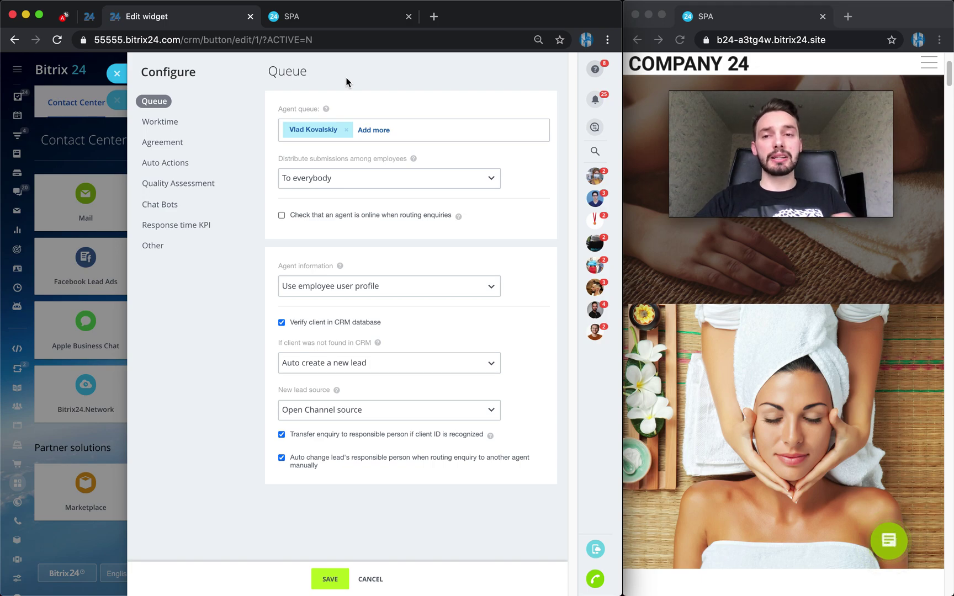
left_click(387, 178)
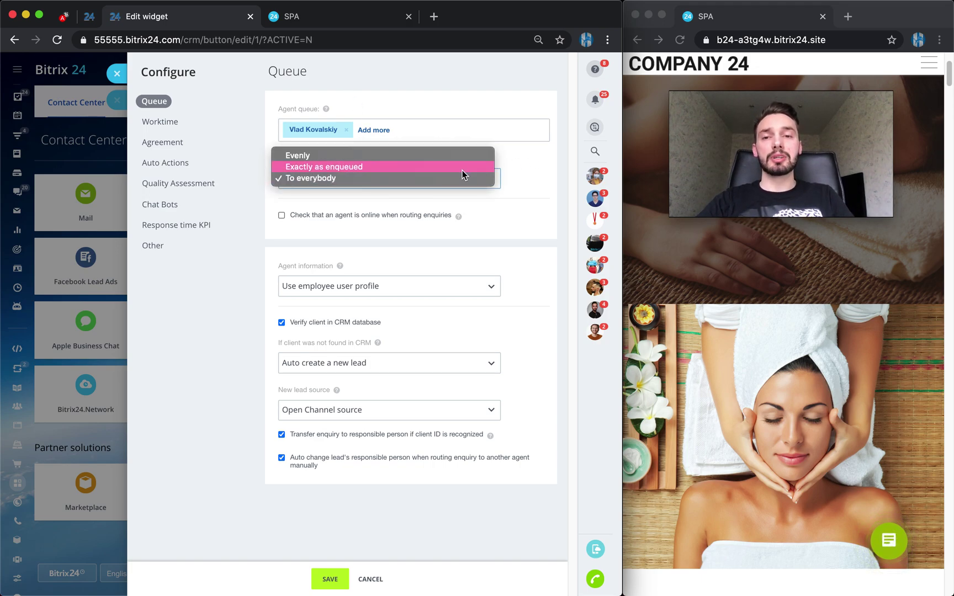
left_click(542, 181)
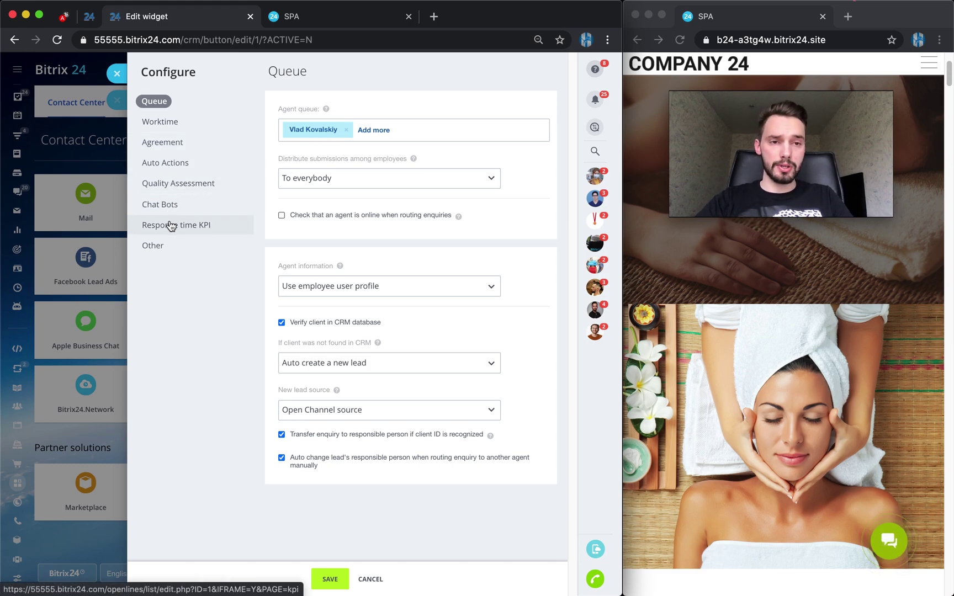
left_click(120, 74)
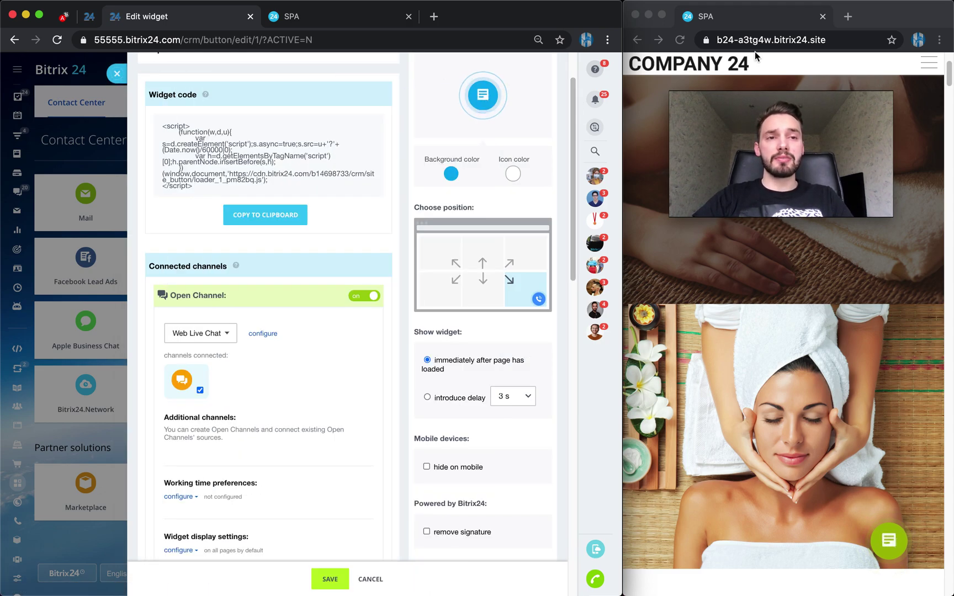
Load bitrix24.com in the right window and return the left window to the Contact Center overview
left_click(831, 40)
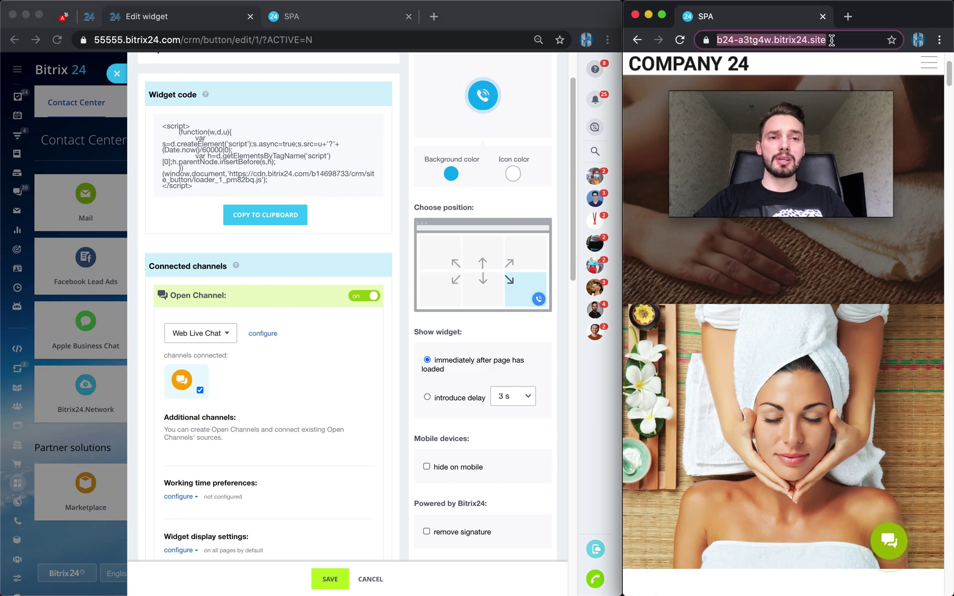
type("bitr")
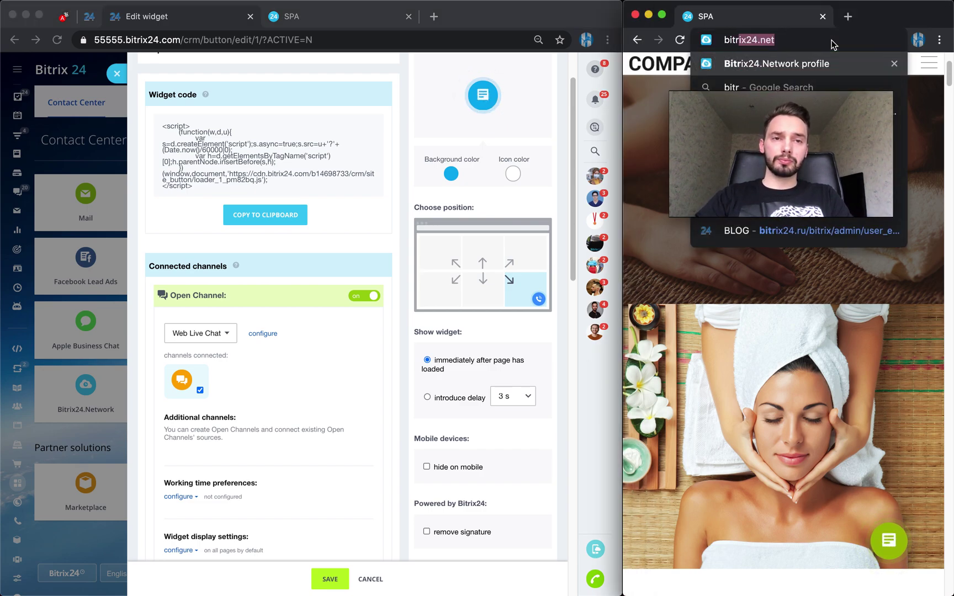
type("x")
key("BackSpace")
type("i")
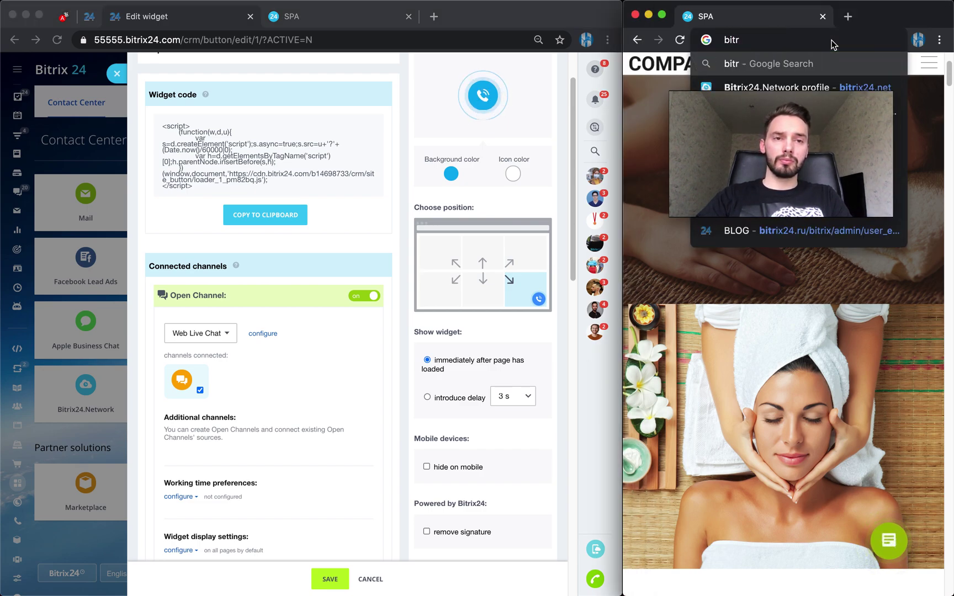
type("x24.com")
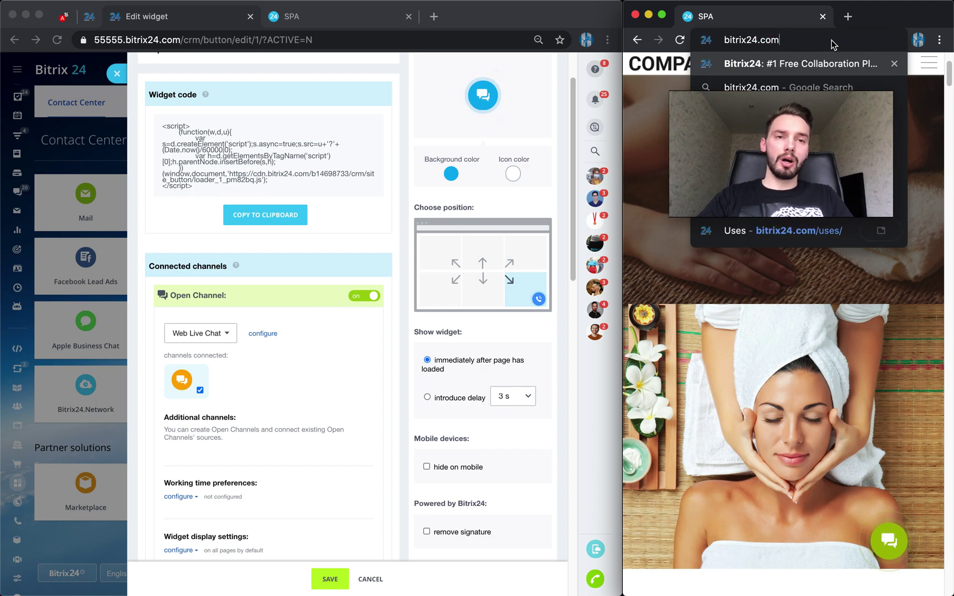
key("Return")
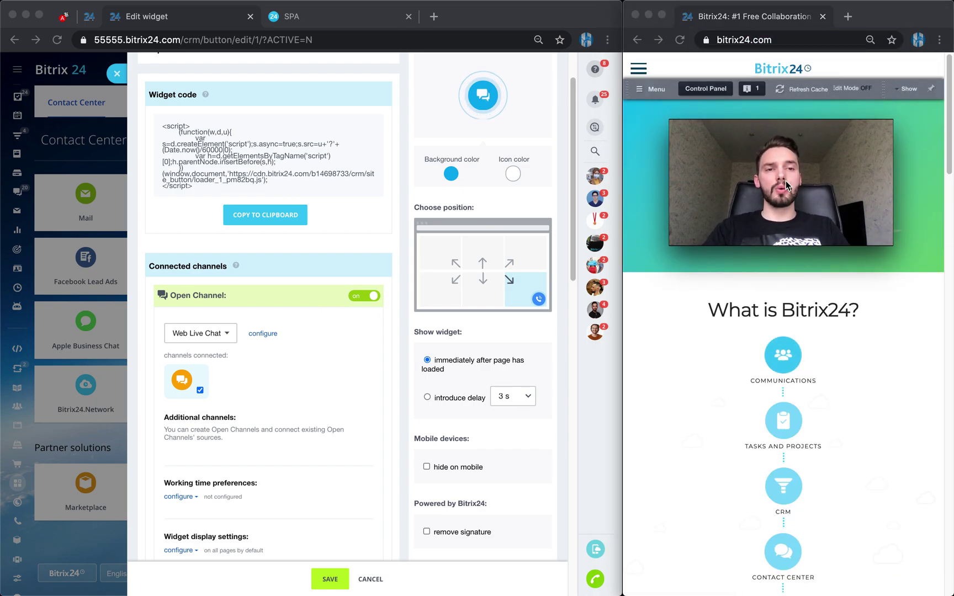
left_click(124, 77)
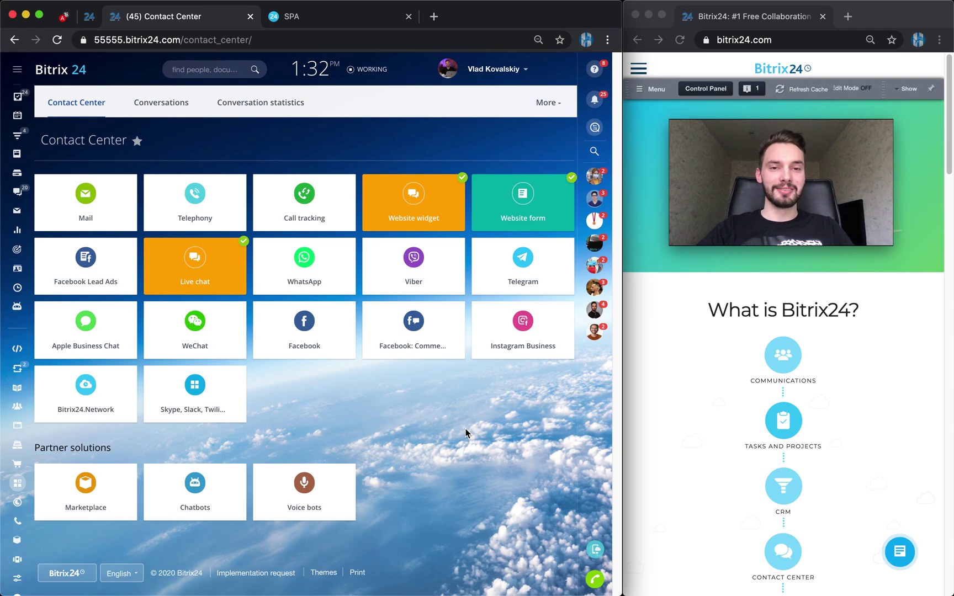
left_click(729, 367)
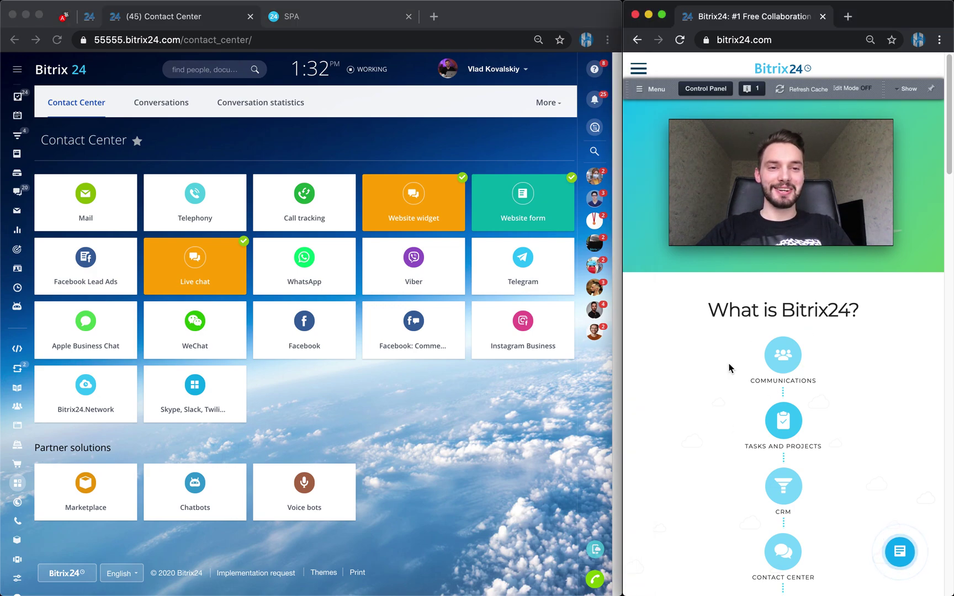